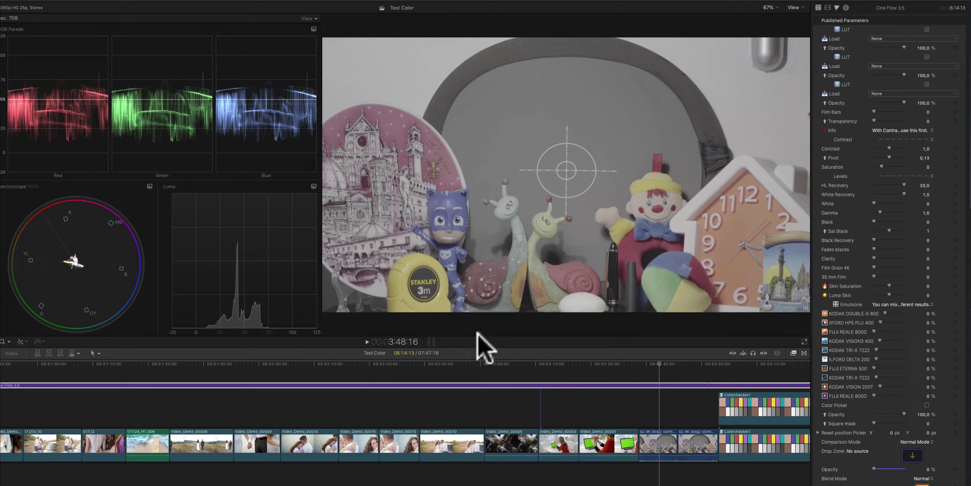
# Add letterbox film bars to the test clip with Cine Flow's Film Bars slider
pyautogui.click(659, 362)
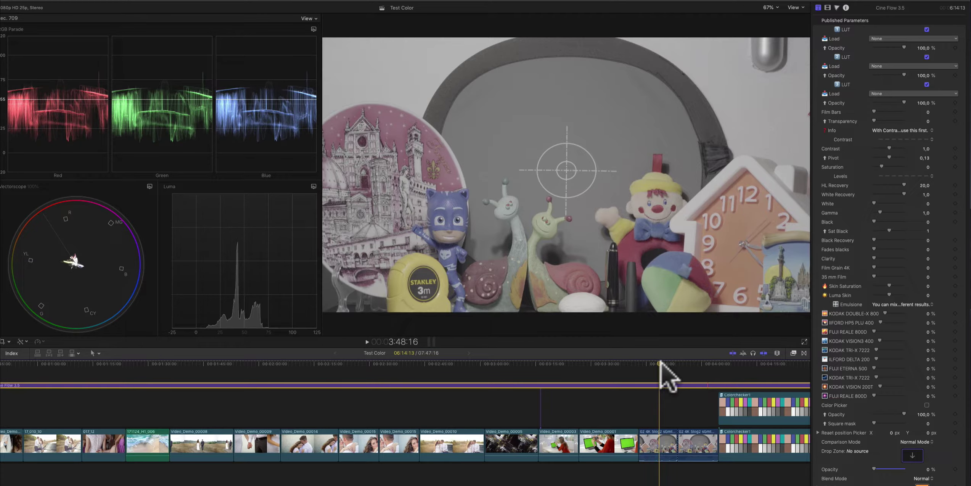
pyautogui.click(793, 353)
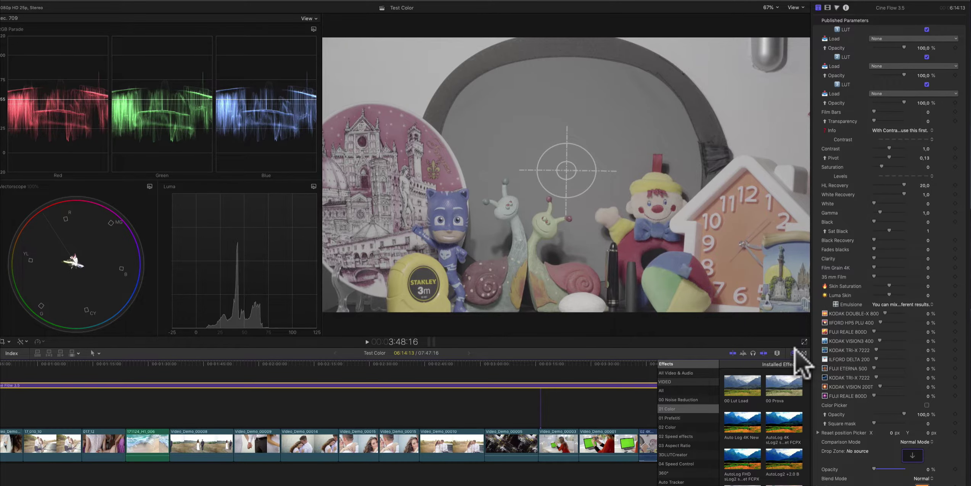
pyautogui.click(794, 352)
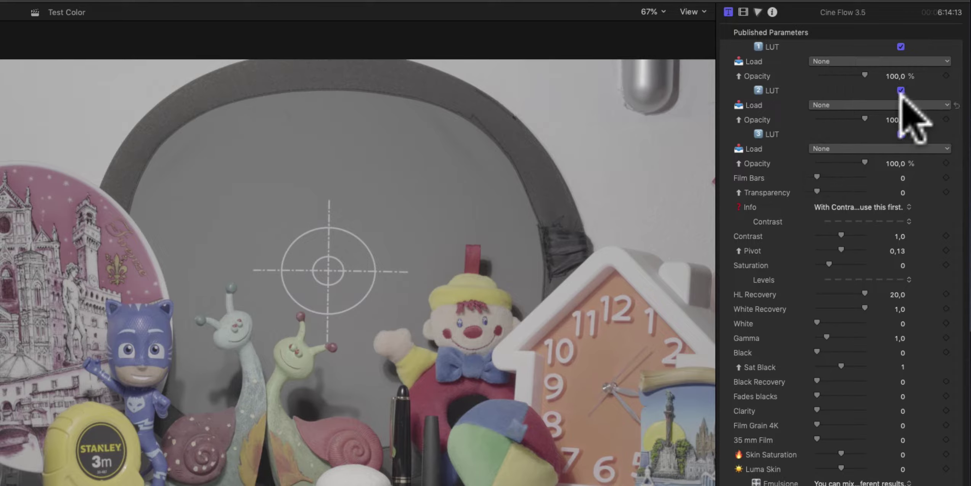
pyautogui.moveTo(817, 177)
pyautogui.mouseDown()
pyautogui.moveTo(848, 177)
pyautogui.moveTo(841, 206)
pyautogui.moveTo(831, 191)
pyautogui.moveTo(837, 177)
pyautogui.moveTo(776, 192)
pyautogui.moveTo(777, 179)
pyautogui.mouseUp()
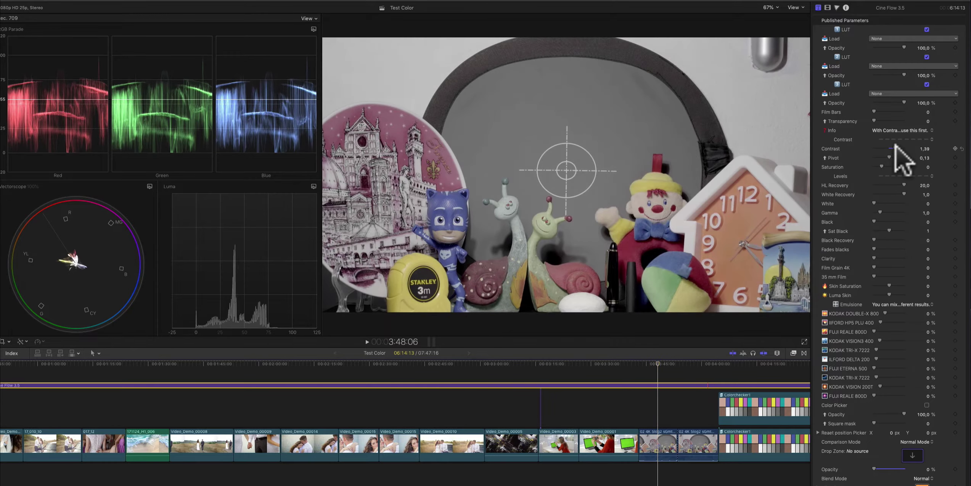
pyautogui.moveTo(889, 146); pyautogui.dragTo(898, 148)
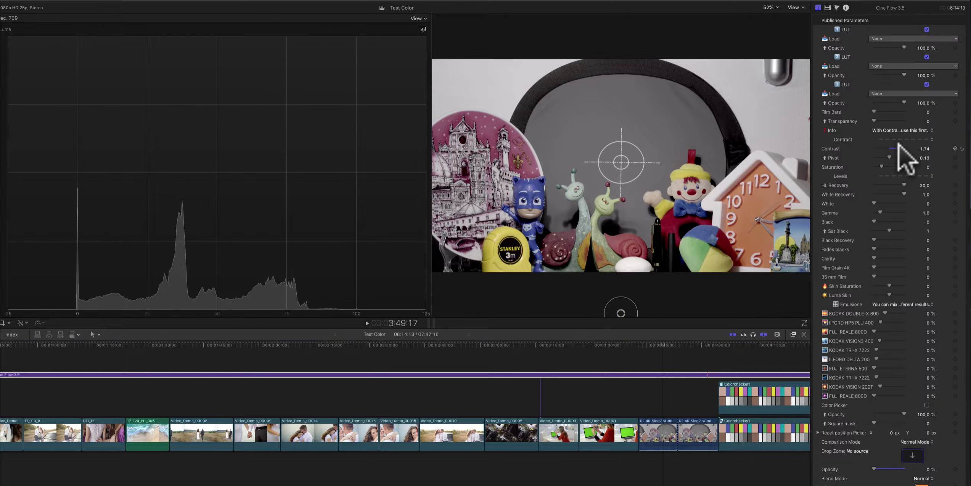
pyautogui.moveTo(898, 147); pyautogui.dragTo(898, 145)
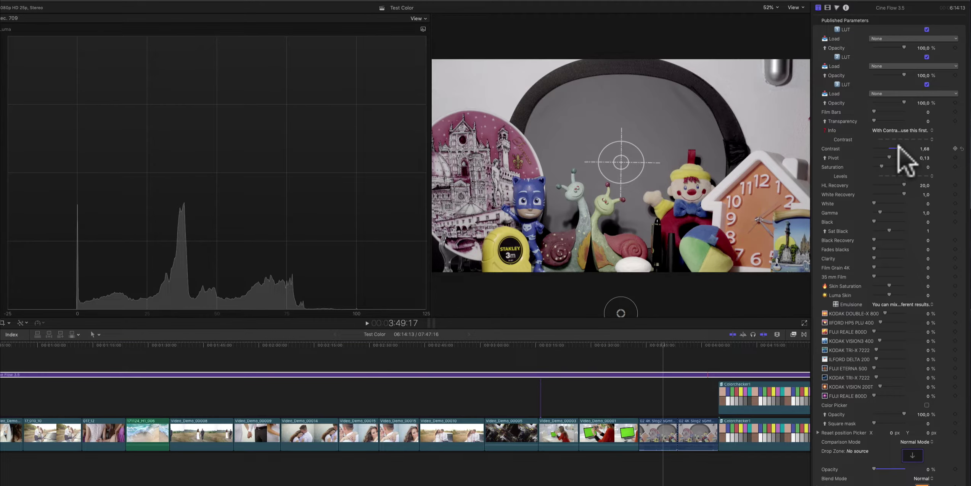
pyautogui.moveTo(889, 157); pyautogui.dragTo(887, 147)
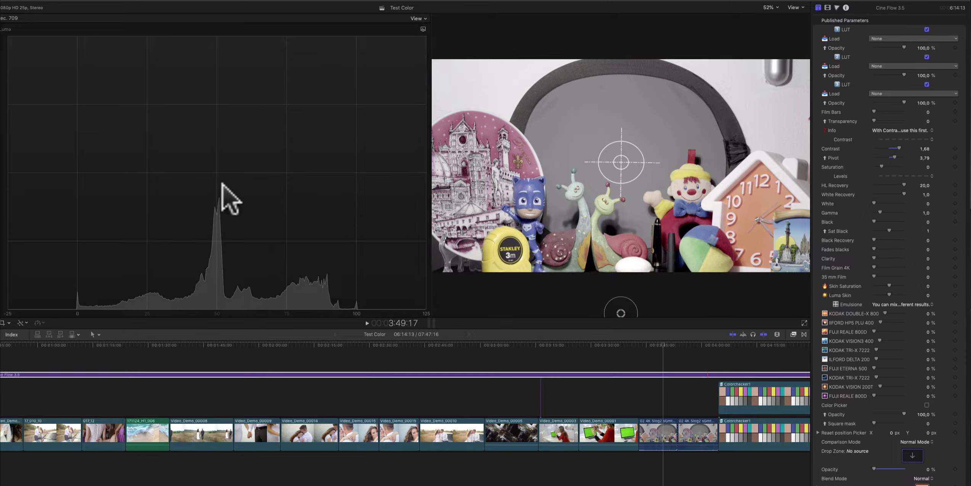
pyautogui.moveTo(882, 166); pyautogui.dragTo(896, 167)
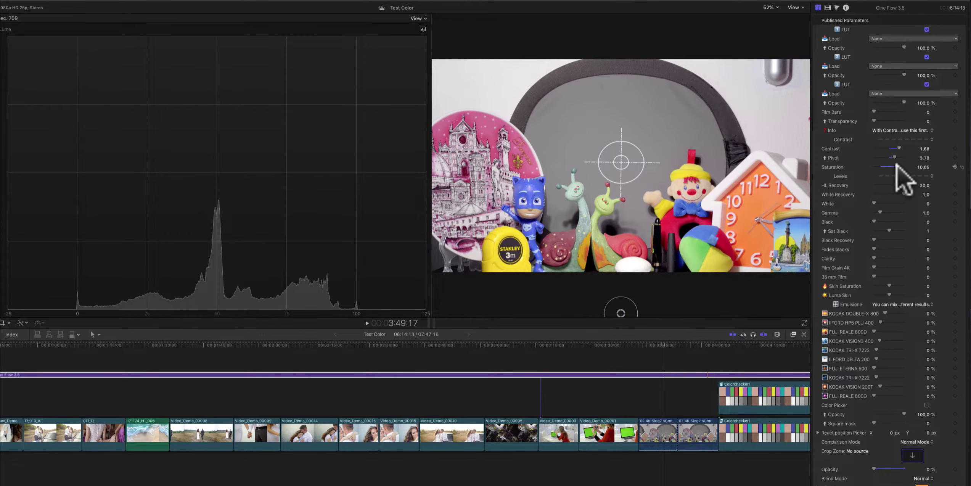
pyautogui.moveTo(896, 167)
pyautogui.mouseDown()
pyautogui.moveTo(880, 167)
pyautogui.moveTo(893, 167)
pyautogui.mouseUp()
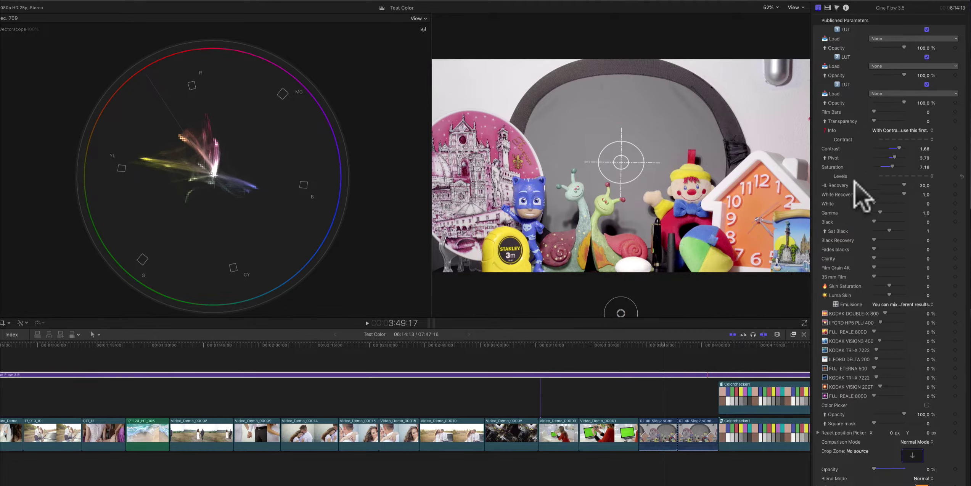
pyautogui.moveTo(893, 167); pyautogui.dragTo(895, 164)
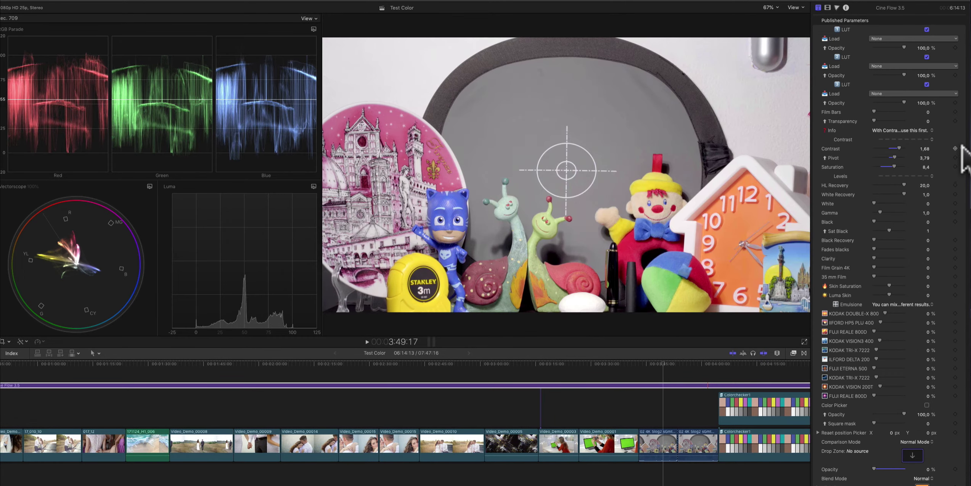
pyautogui.click(962, 147)
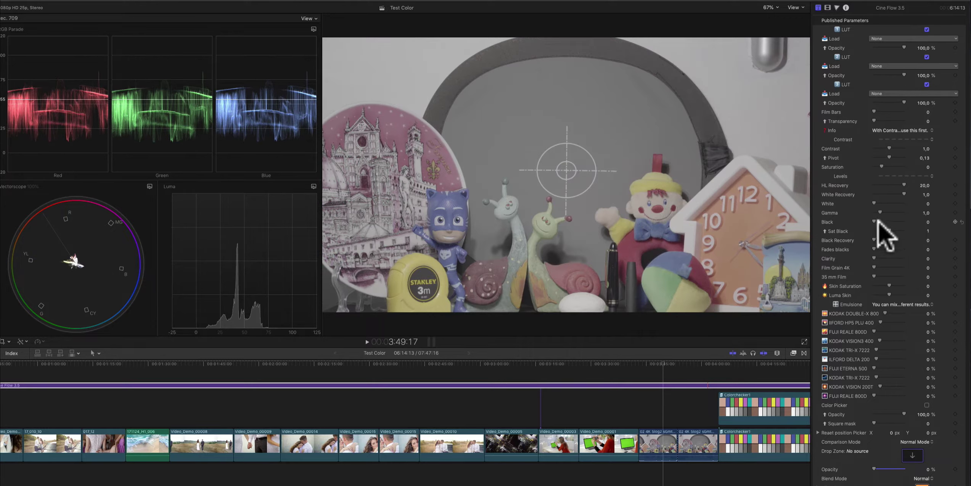
# Set the test clip's White to 3.35, Saturation 7.3, Black 0.13 and Gamma 1.08
pyautogui.moveTo(878, 221)
pyautogui.mouseDown()
pyautogui.moveTo(875, 201)
pyautogui.moveTo(880, 210)
pyautogui.mouseUp()
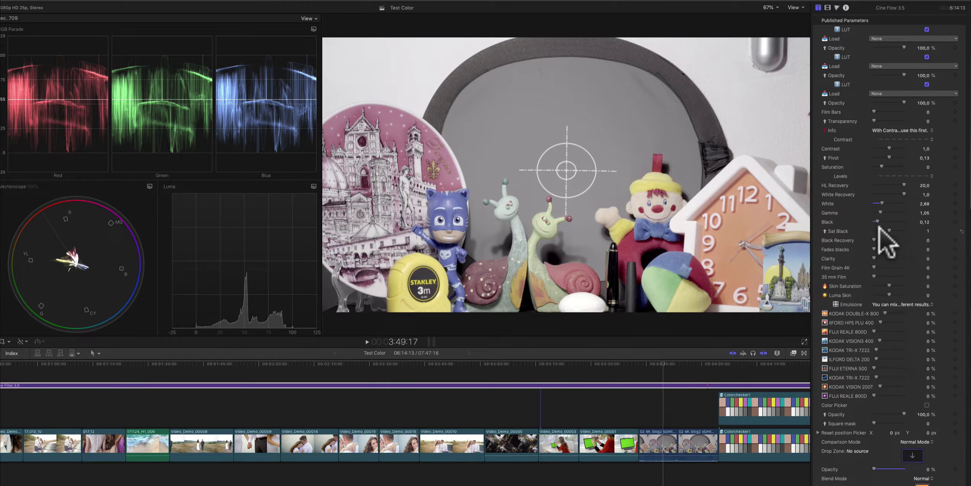
pyautogui.moveTo(882, 203); pyautogui.dragTo(880, 204)
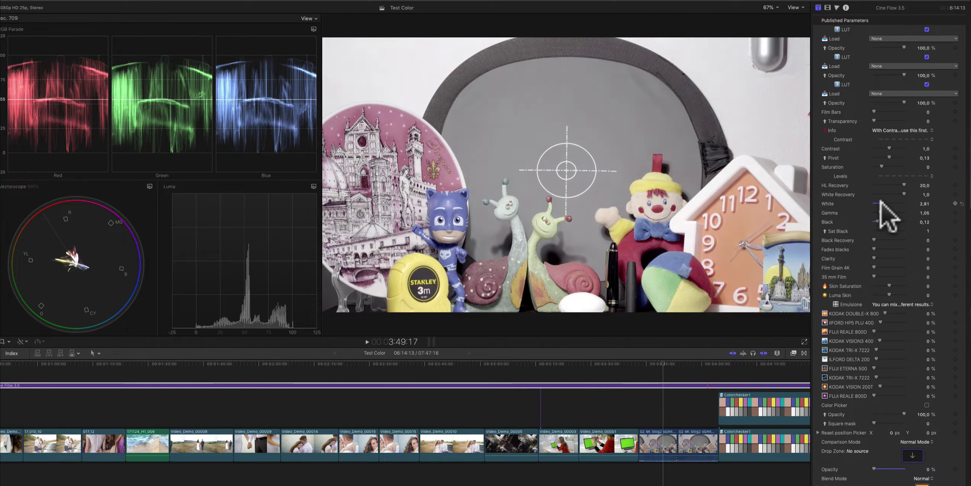
pyautogui.moveTo(881, 166); pyautogui.dragTo(890, 168)
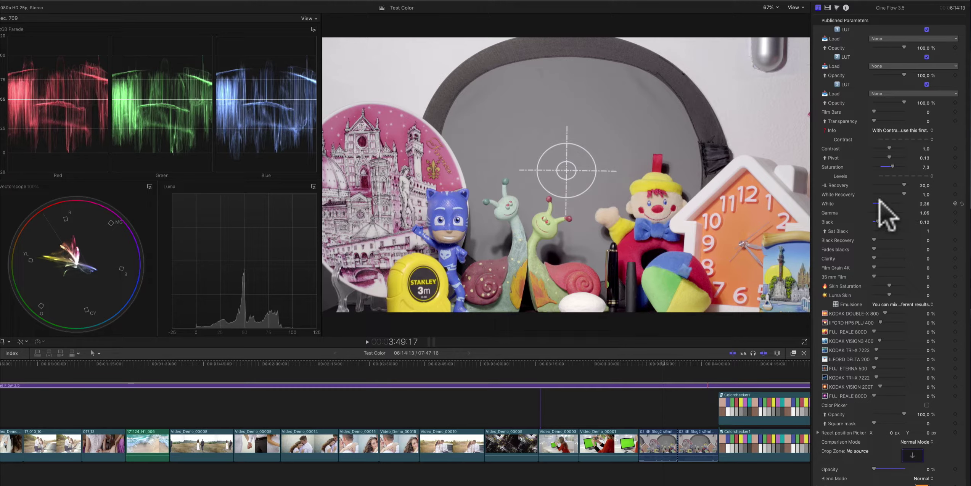
pyautogui.moveTo(878, 204); pyautogui.dragTo(884, 204)
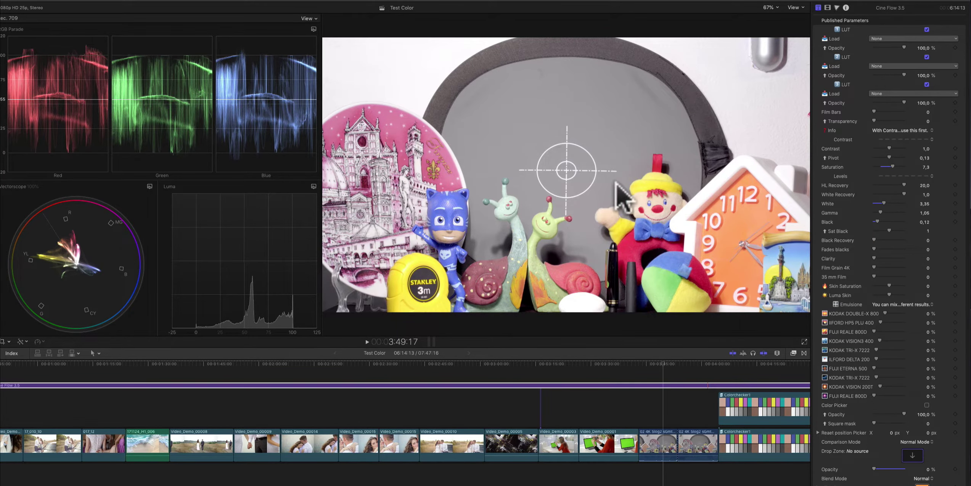
pyautogui.moveTo(877, 222); pyautogui.dragTo(878, 222)
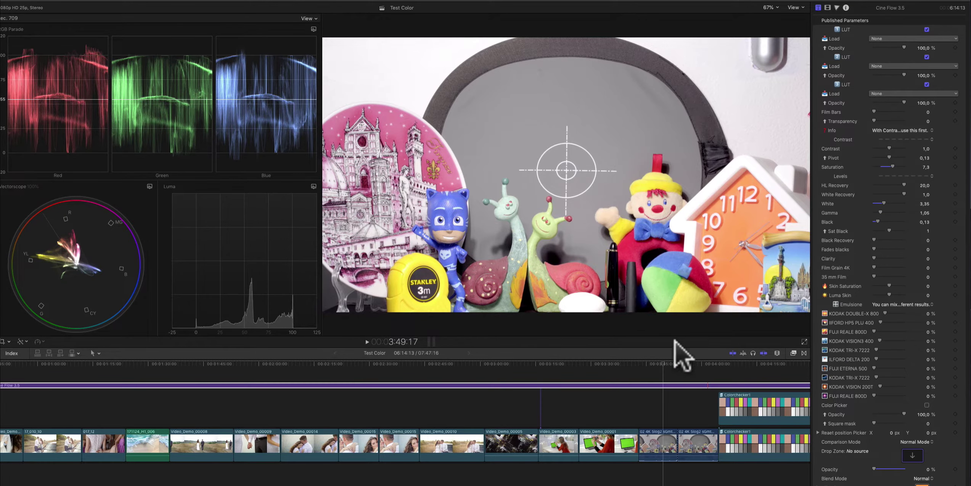
# Lower the laptop clip's Contrast, reset it to default, then show the couple clip
pyautogui.click(619, 365)
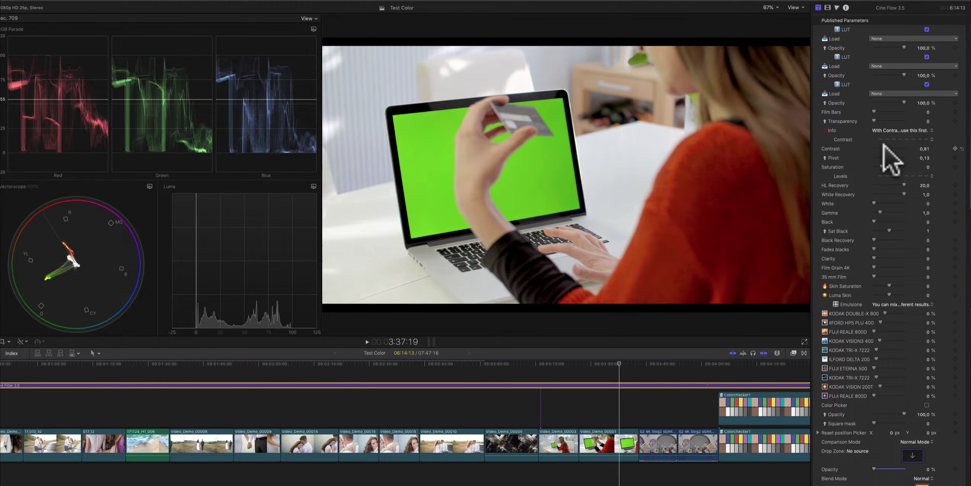
pyautogui.moveTo(888, 149); pyautogui.dragTo(882, 149)
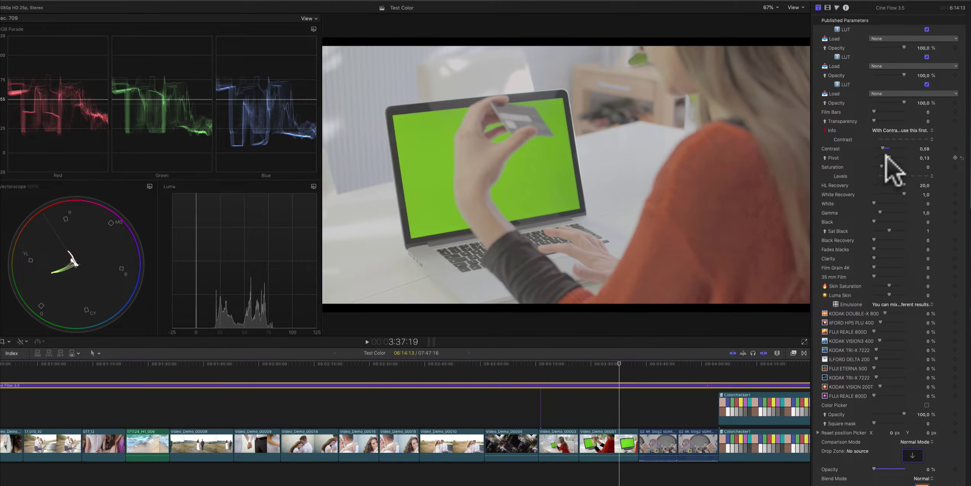
pyautogui.click(961, 149)
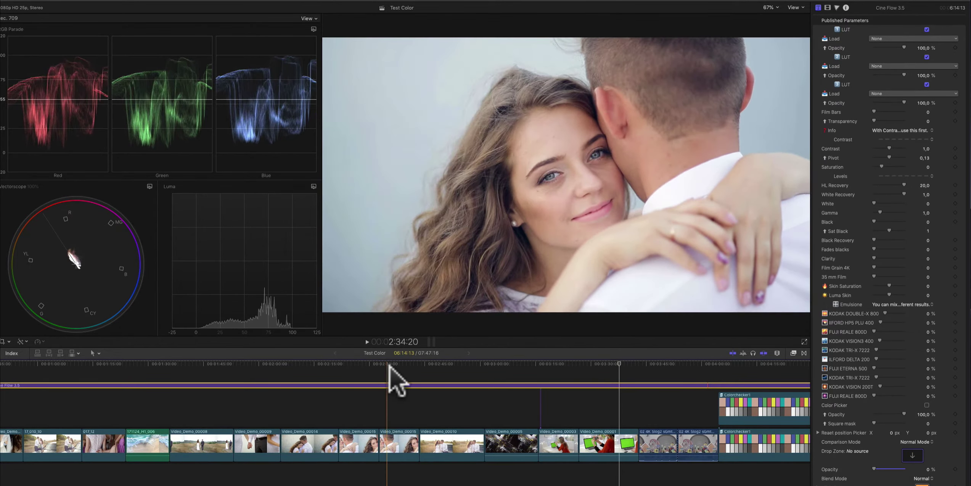
pyautogui.click(395, 365)
# Raise Film Grain 4K to about 66.27, checking it at 100% zoom before fitting the frame
pyautogui.moveTo(874, 267); pyautogui.dragTo(894, 267)
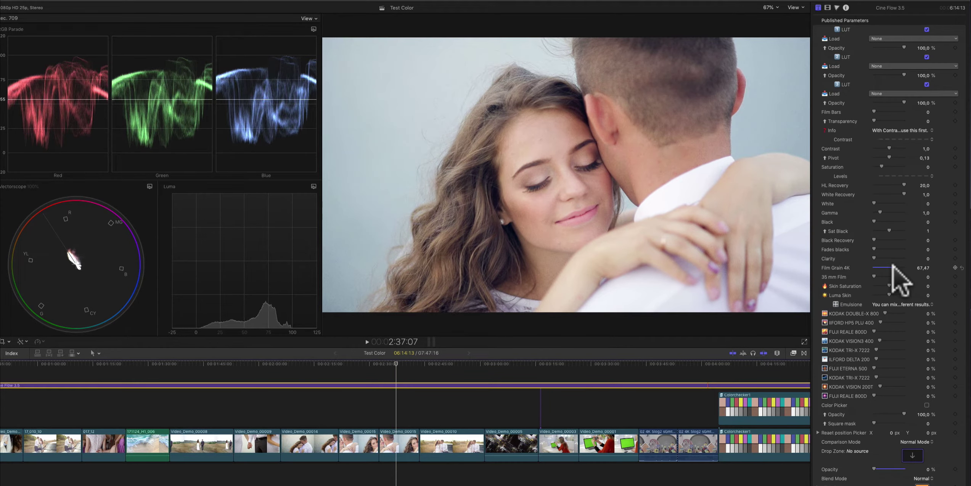
pyautogui.click(770, 7)
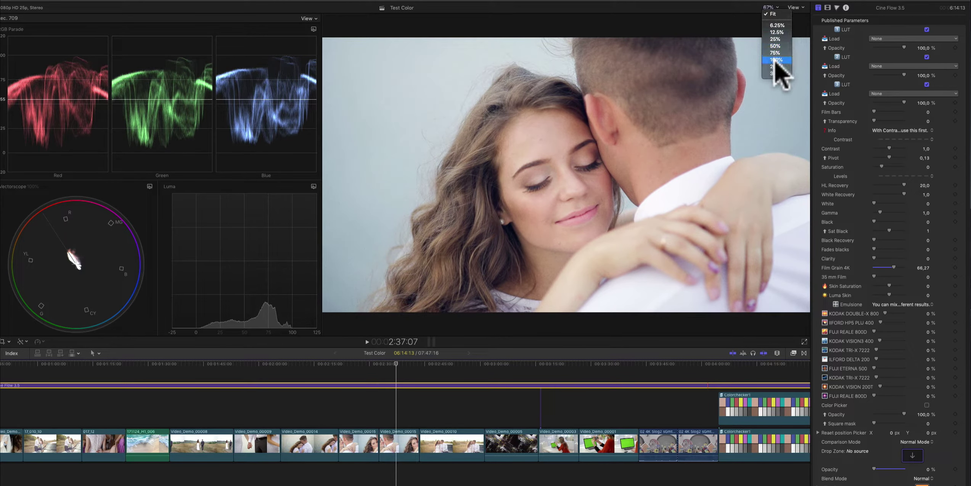
pyautogui.click(774, 53)
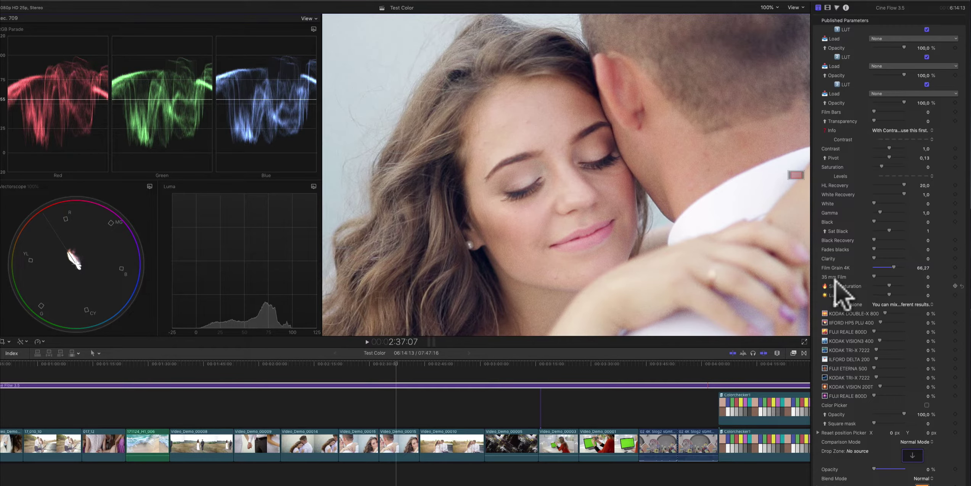
pyautogui.click(767, 7)
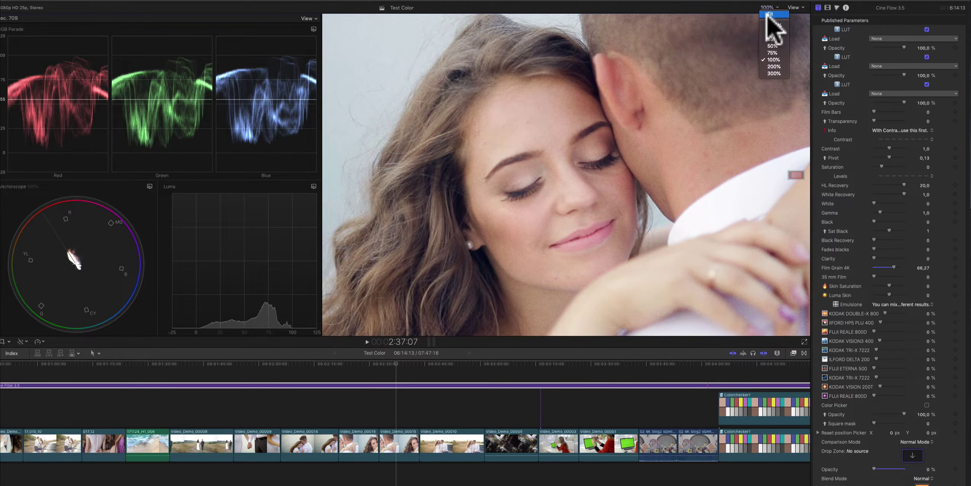
pyautogui.click(769, 14)
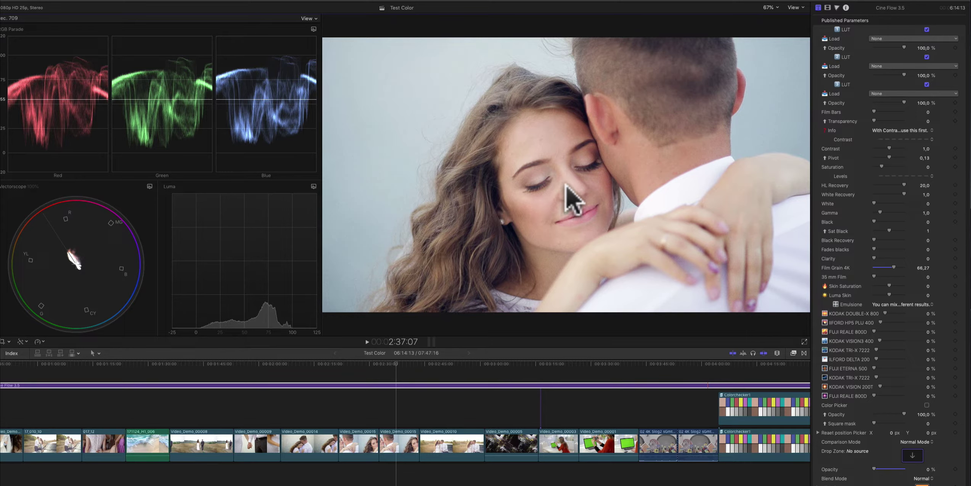
# Zero Film Grain 4K and 35mm Film, test and reset Skin Saturation, then lift Fades blacks
pyautogui.moveTo(894, 267)
pyautogui.mouseDown()
pyautogui.moveTo(873, 272)
pyautogui.moveTo(904, 274)
pyautogui.moveTo(885, 267)
pyautogui.mouseUp()
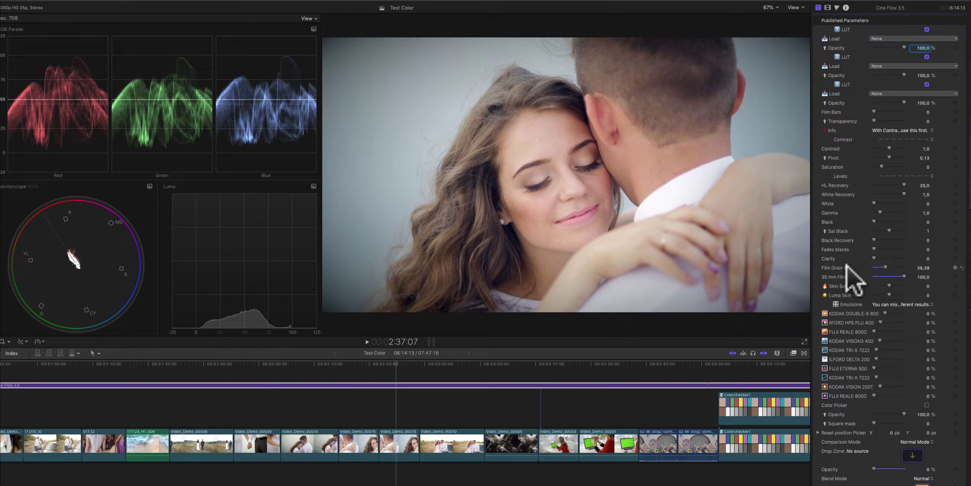
pyautogui.hotkey('ctrl', 'z')
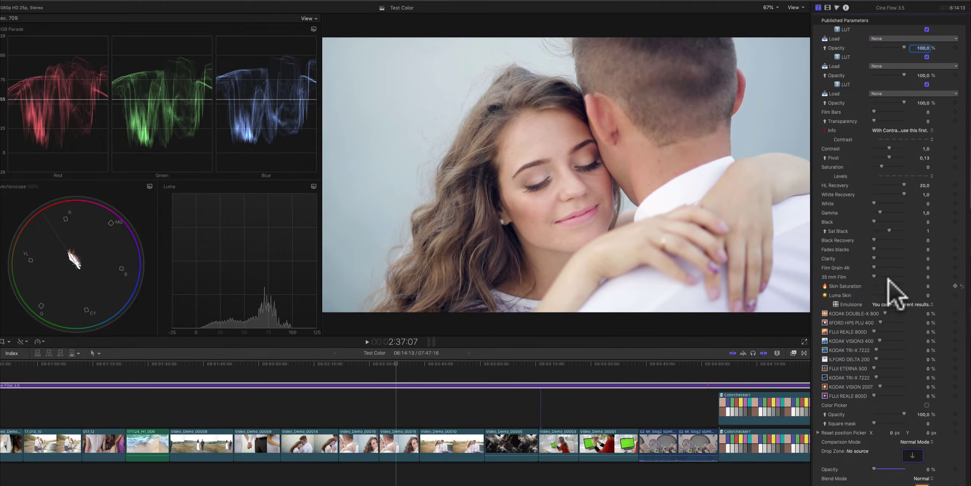
pyautogui.moveTo(887, 278); pyautogui.dragTo(904, 281)
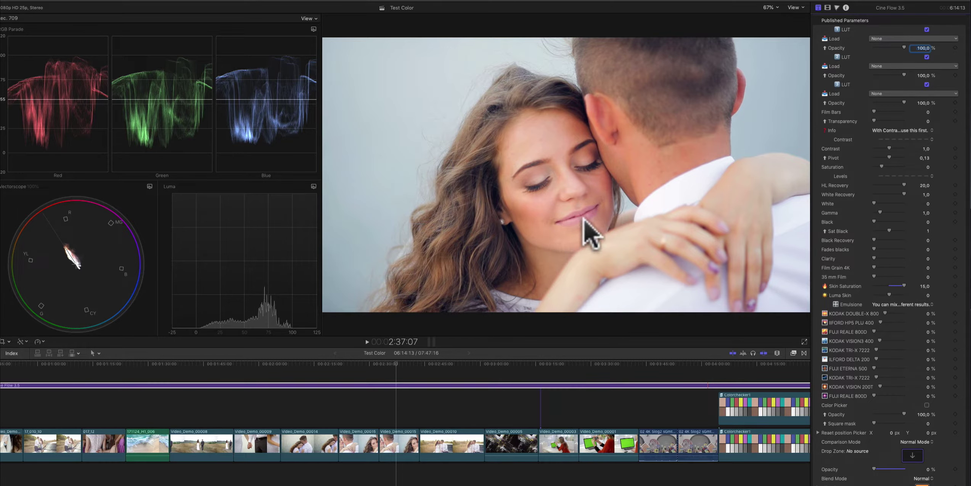
pyautogui.moveTo(903, 285)
pyautogui.mouseDown()
pyautogui.moveTo(877, 283)
pyautogui.moveTo(883, 262)
pyautogui.mouseUp()
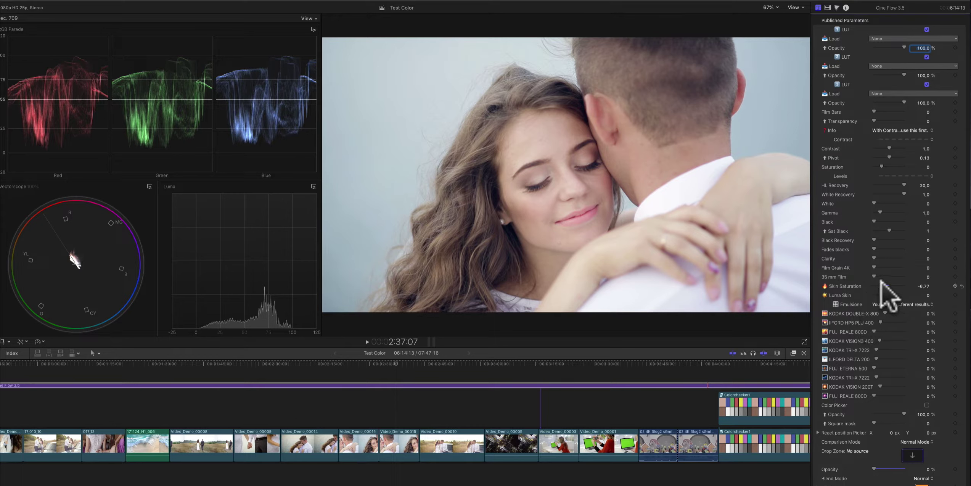
pyautogui.click(962, 286)
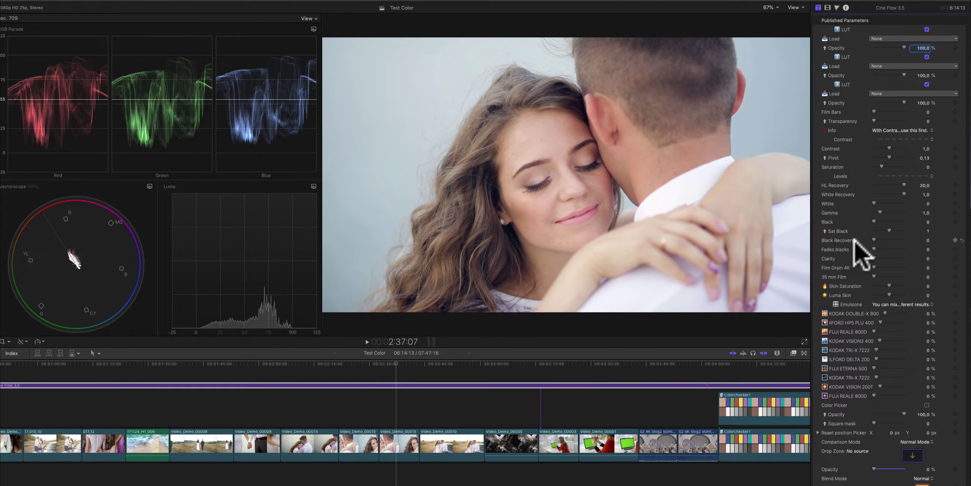
pyautogui.moveTo(874, 249)
pyautogui.mouseDown()
pyautogui.moveTo(888, 246)
pyautogui.moveTo(867, 250)
pyautogui.mouseUp()
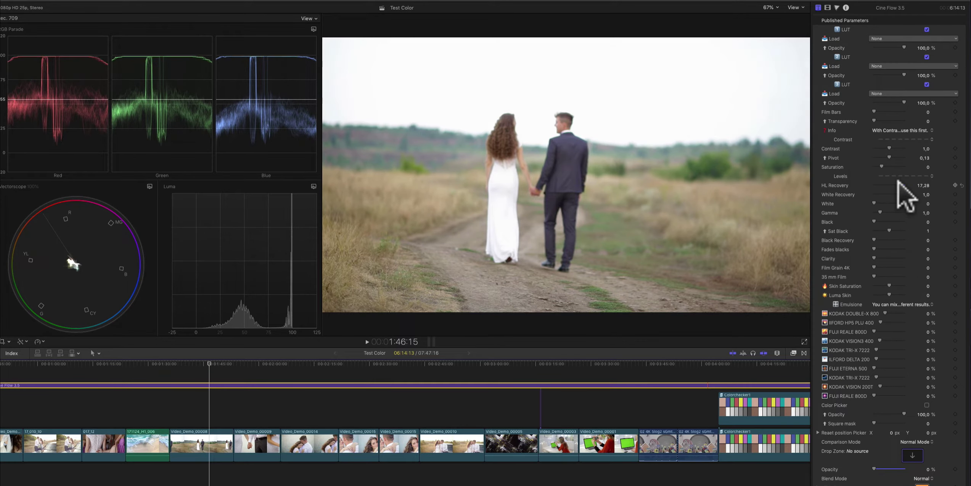
pyautogui.moveTo(904, 185); pyautogui.dragTo(886, 185)
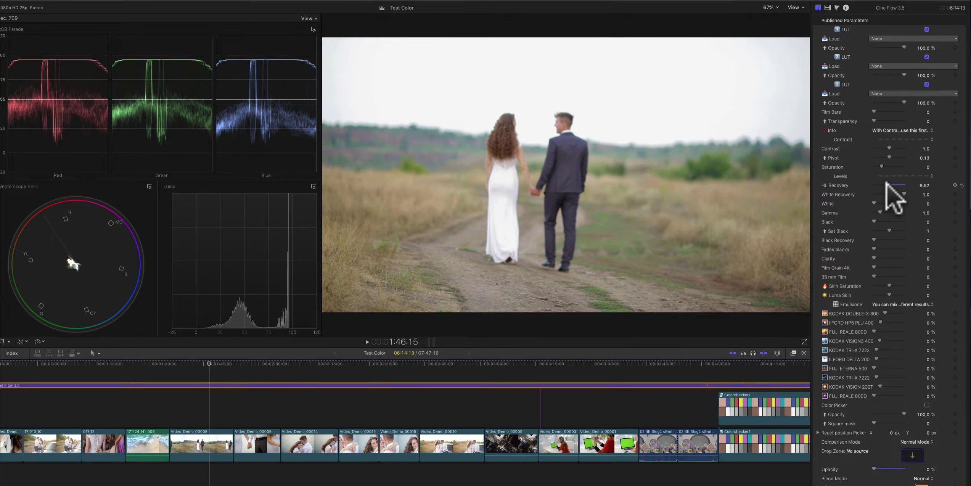
pyautogui.hotkey('ctrl', 'z')
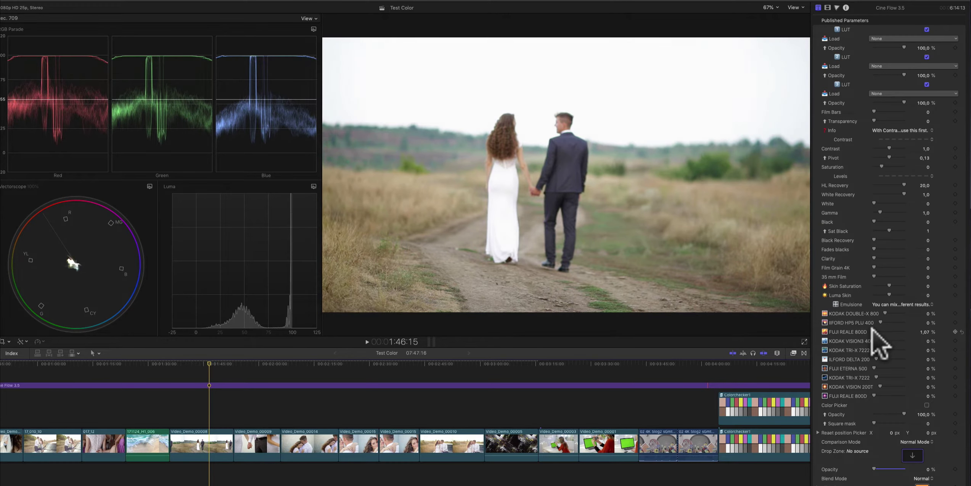
# Try and undo KODAK DOUBLE-X 800 mixes, then blend in KODAK TRI-X 7222
pyautogui.moveTo(884, 314)
pyautogui.mouseDown()
pyautogui.moveTo(906, 312)
pyautogui.moveTo(891, 323)
pyautogui.moveTo(890, 311)
pyautogui.mouseUp()
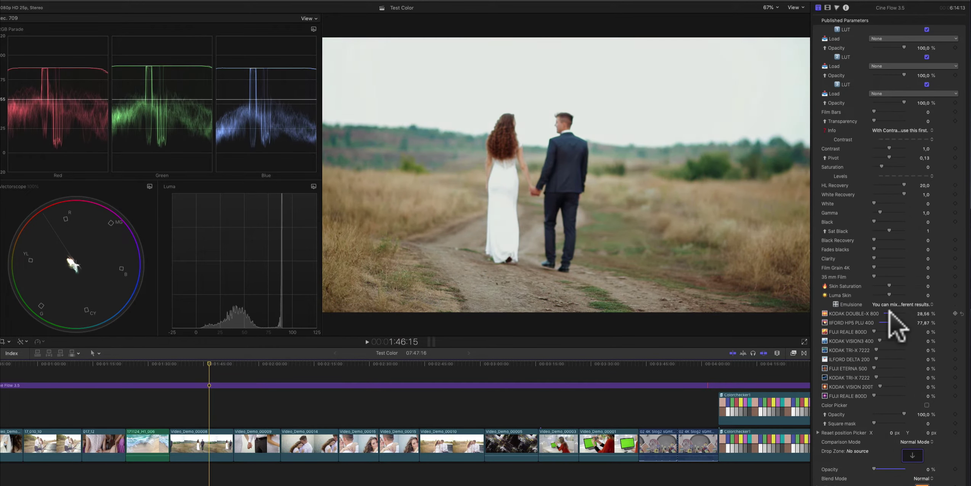
pyautogui.press('super+z')
pyautogui.press('super+z')
pyautogui.press('super+z')
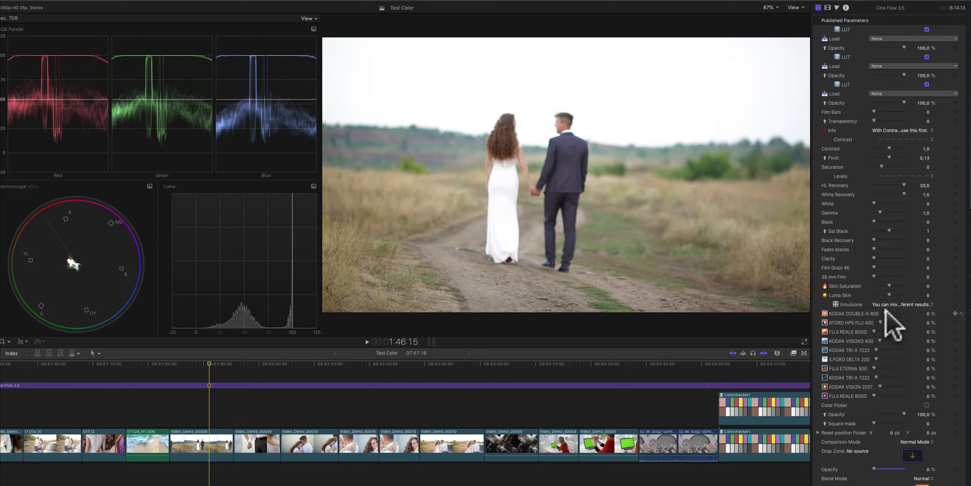
pyautogui.moveTo(884, 313); pyautogui.dragTo(896, 311)
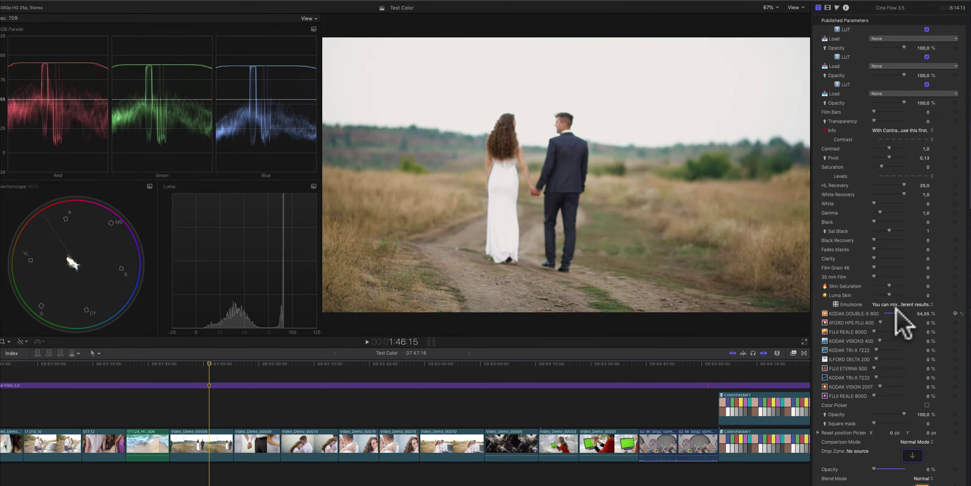
pyautogui.press('super+z')
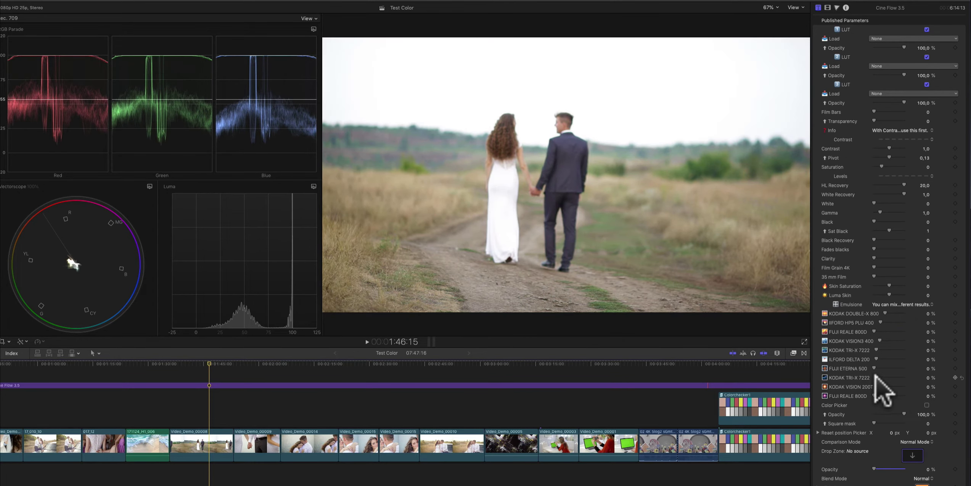
pyautogui.moveTo(875, 377); pyautogui.dragTo(897, 383)
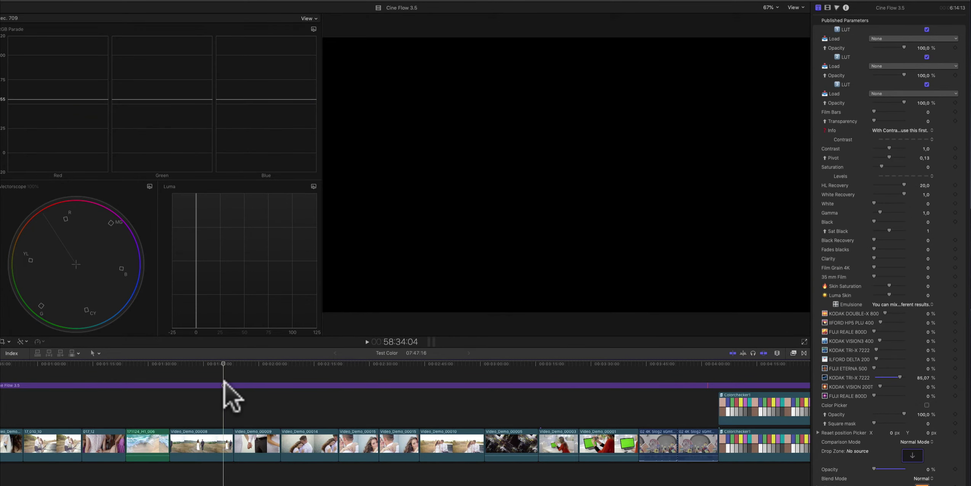
# Select the Cine Flow 3.5 adjustment clip and move to the couple close-up at 2:38
pyautogui.click(223, 383)
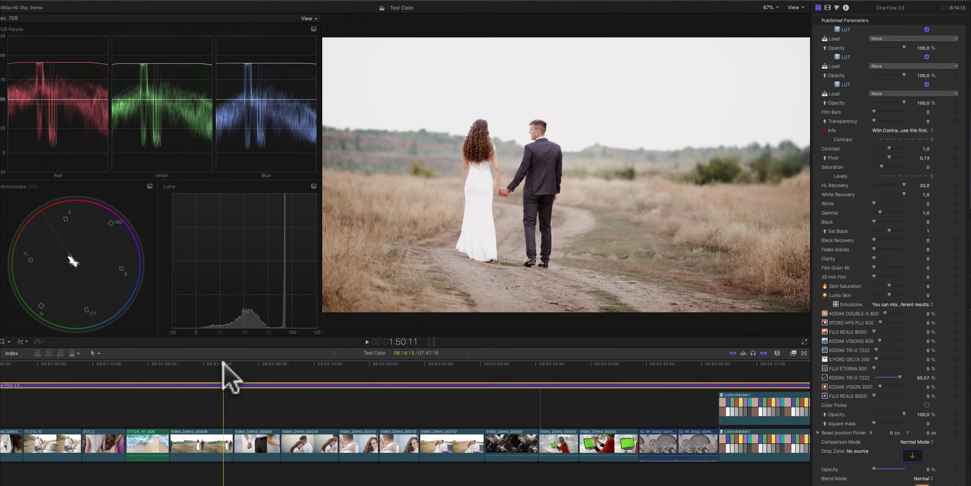
pyautogui.moveTo(224, 363); pyautogui.dragTo(202, 357)
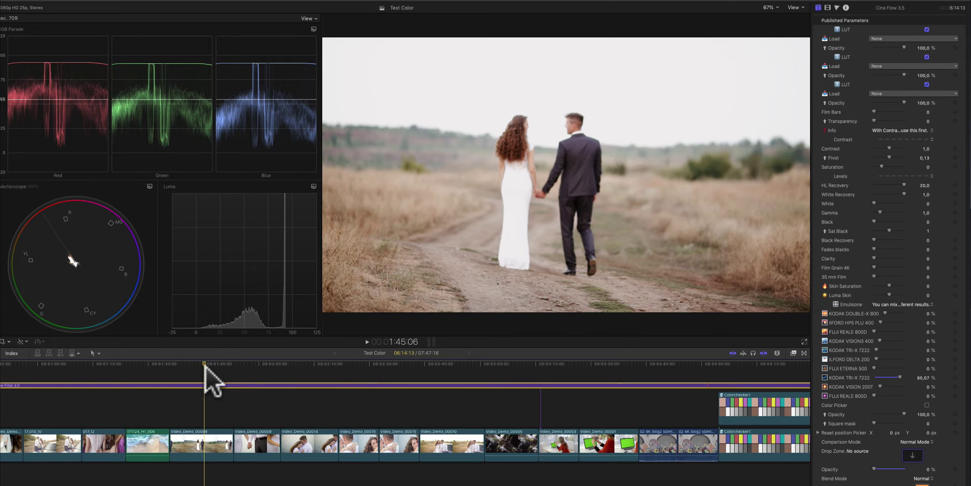
pyautogui.click(399, 364)
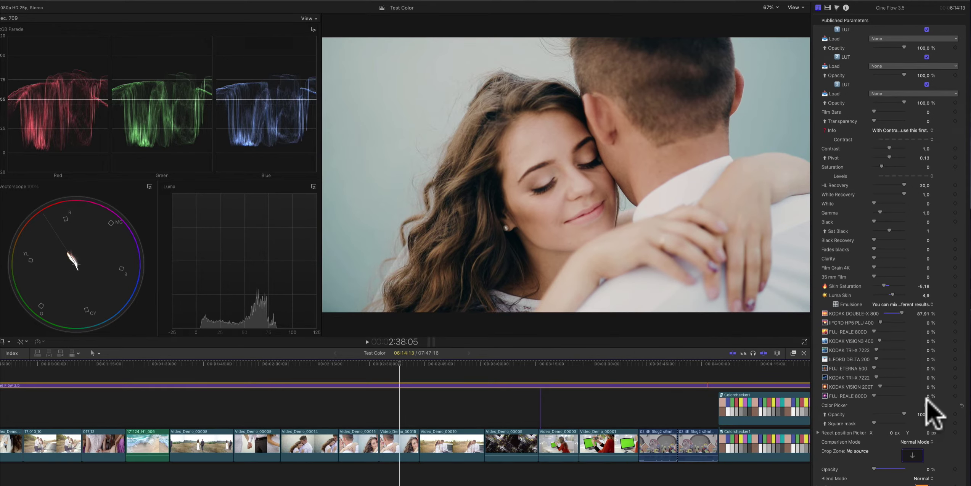
# Enable Color Picker and place an enlarged, lower-opacity loupe on the woman's forehead
pyautogui.click(927, 405)
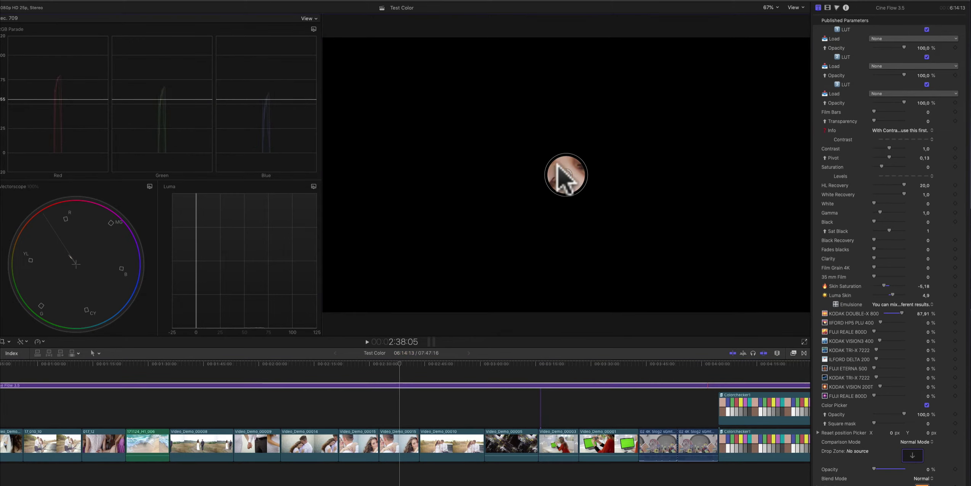
pyautogui.moveTo(557, 147); pyautogui.dragTo(536, 144)
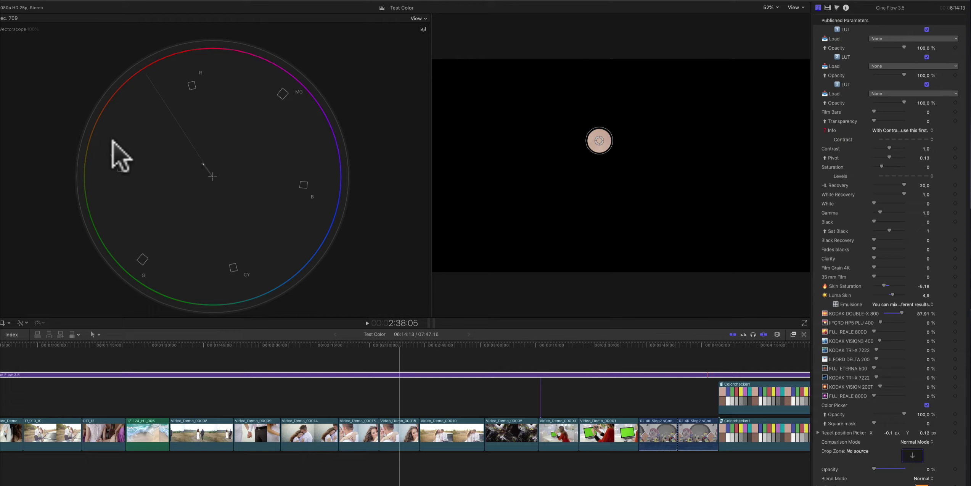
pyautogui.moveTo(599, 140); pyautogui.dragTo(800, 223)
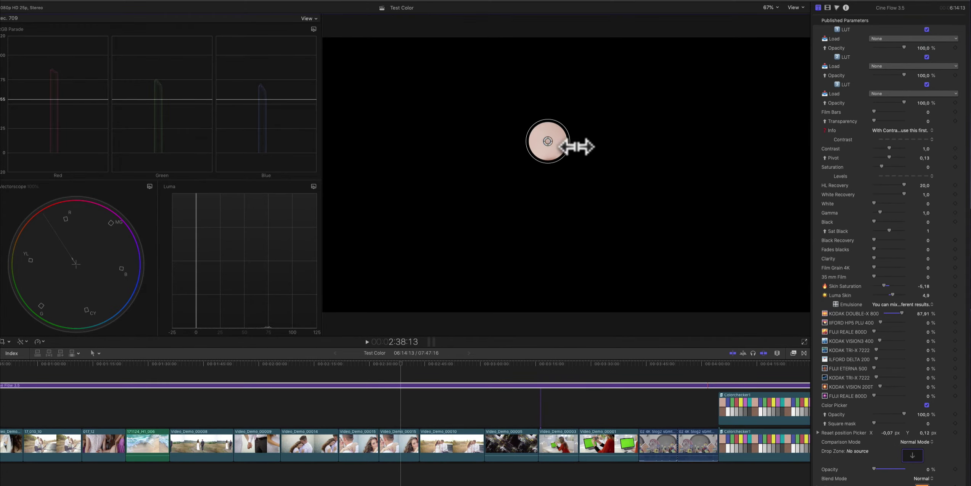
pyautogui.moveTo(544, 142)
pyautogui.mouseDown()
pyautogui.moveTo(405, 129)
pyautogui.moveTo(366, 140)
pyautogui.moveTo(640, 130)
pyautogui.moveTo(535, 134)
pyautogui.mouseUp()
pyautogui.moveTo(896, 414); pyautogui.dragTo(898, 414)
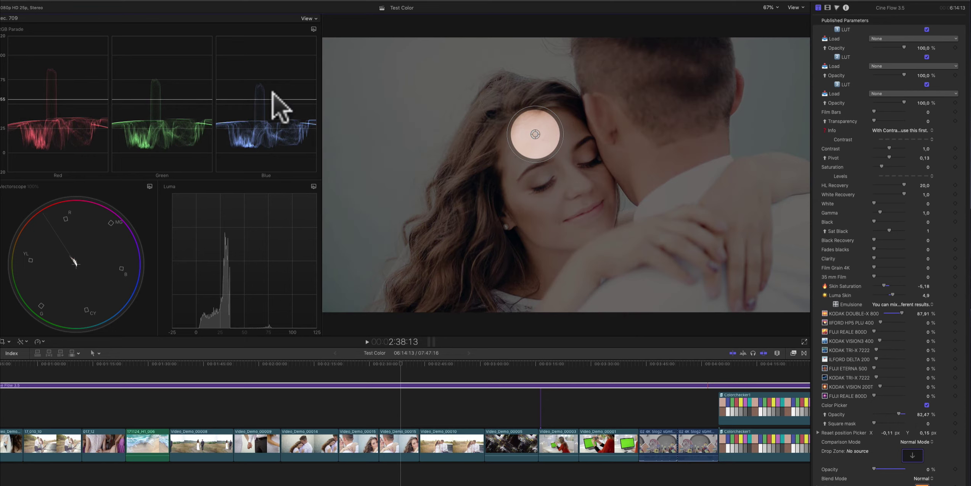
pyautogui.moveTo(508, 137)
pyautogui.mouseDown()
pyautogui.moveTo(380, 138)
pyautogui.moveTo(521, 251)
pyautogui.mouseUp()
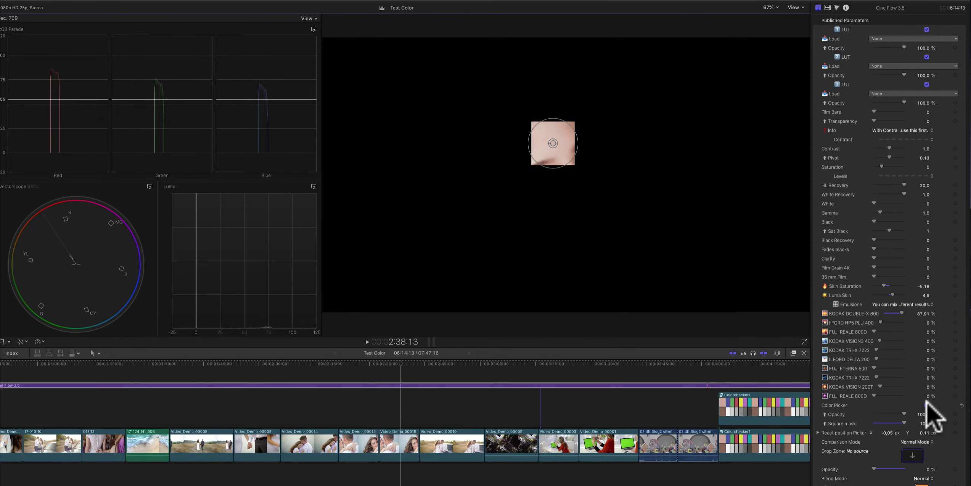
# Toggle the Color Picker to compare with the full image, leaving it off
pyautogui.click(927, 404)
pyautogui.click(927, 405)
pyautogui.click(927, 404)
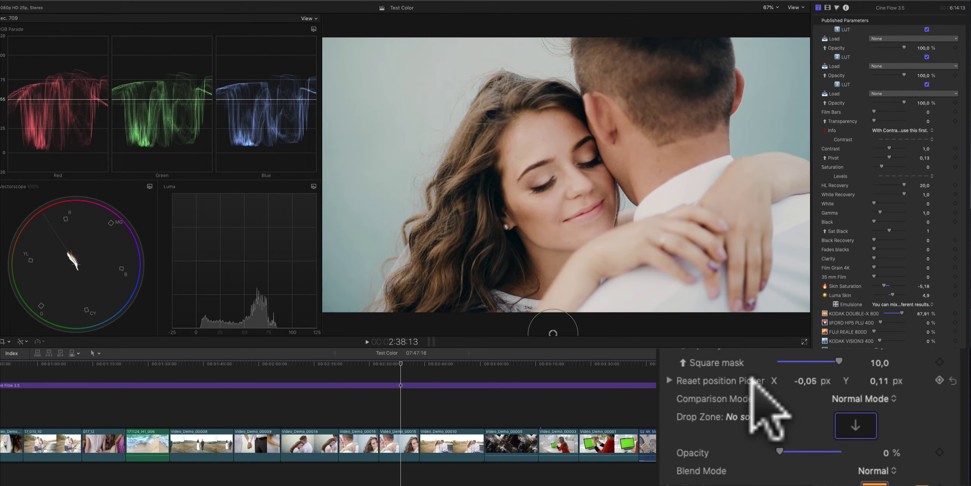
# View split and zoomed before/after comparisons while reducing KODAK DOUBLE-X 800 strength
pyautogui.click(855, 389)
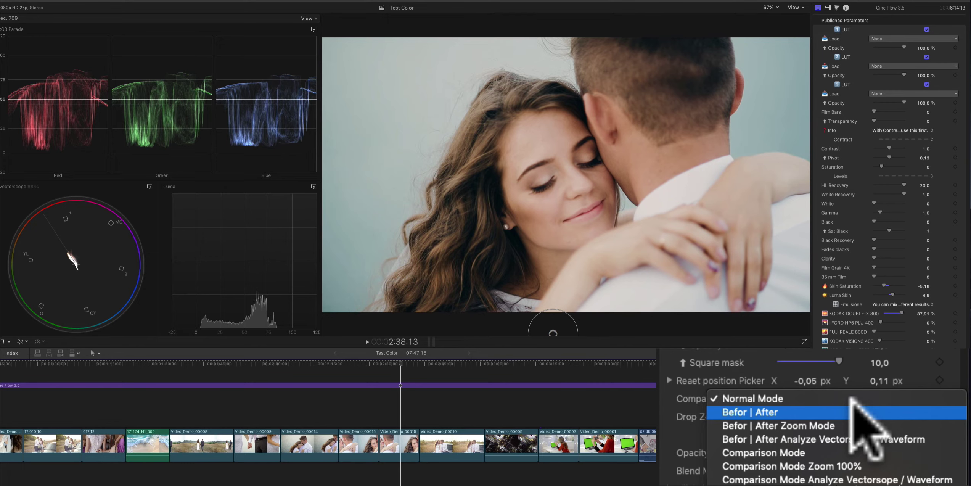
pyautogui.click(911, 447)
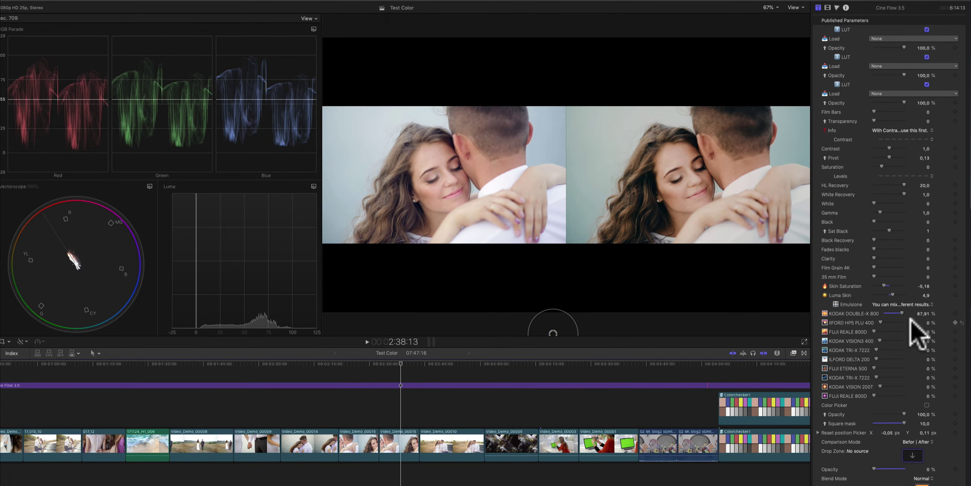
pyautogui.moveTo(925, 314)
pyautogui.mouseDown()
pyautogui.moveTo(877, 320)
pyautogui.moveTo(885, 314)
pyautogui.mouseUp()
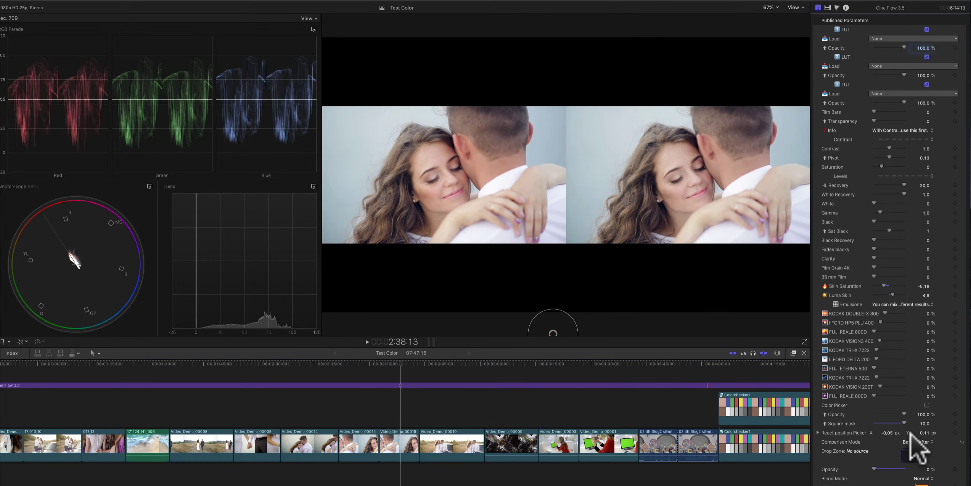
pyautogui.click(919, 442)
pyautogui.click(921, 463)
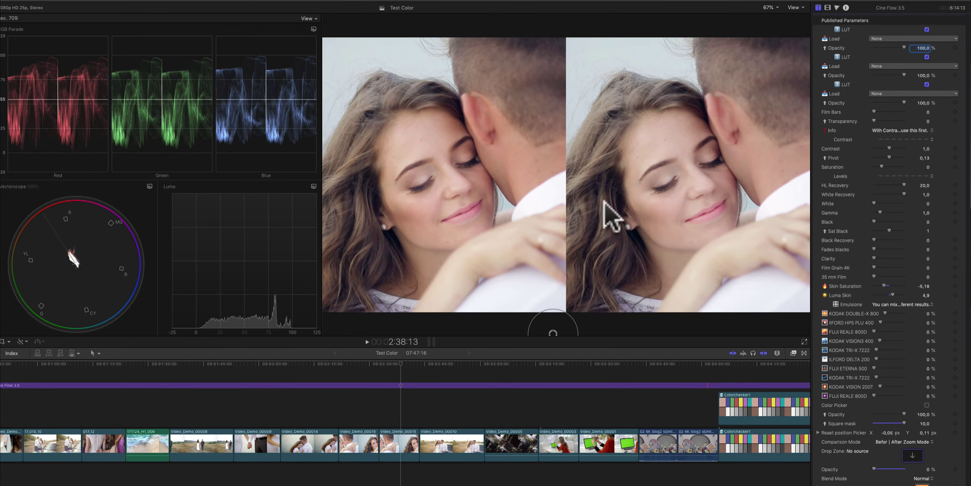
# Switch to stacked Analyze Vectorscope/Waveform and clip-comparison modes, varying KODAK DOUBLE-X 800 strength
pyautogui.click(909, 438)
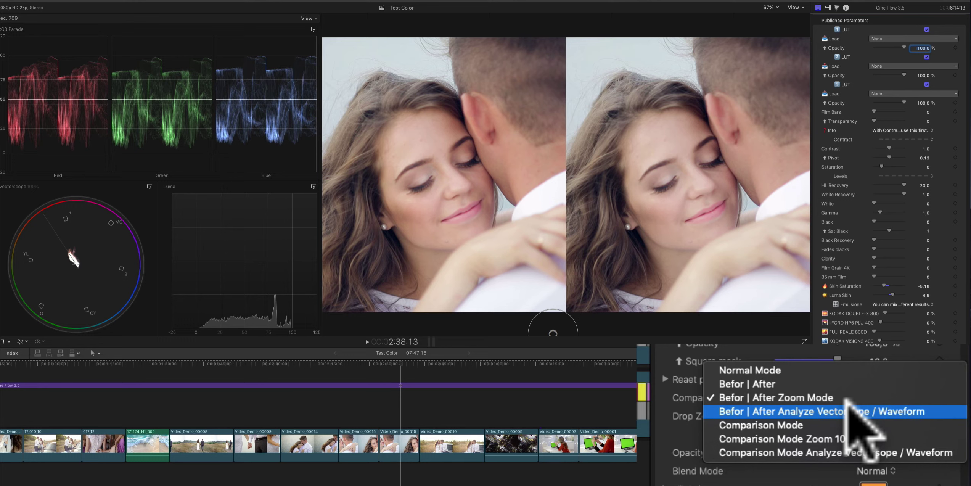
pyautogui.click(847, 411)
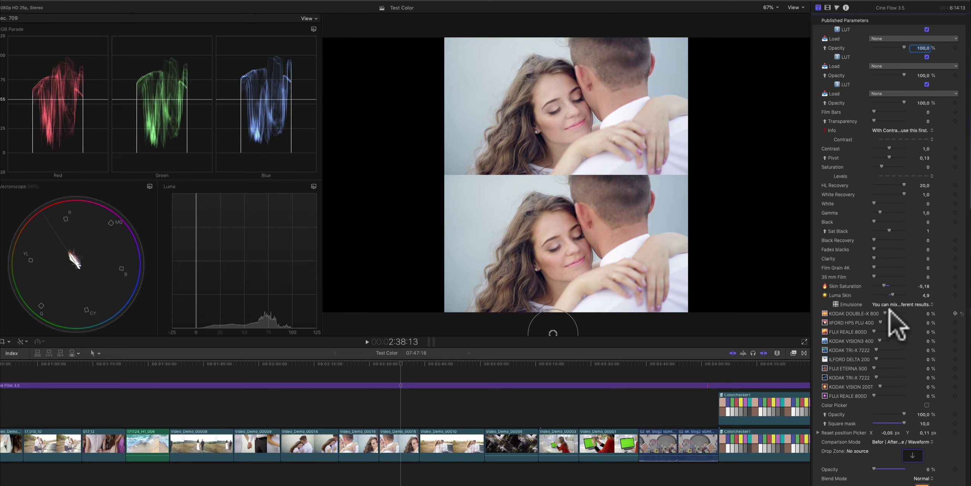
pyautogui.moveTo(885, 313); pyautogui.dragTo(903, 309)
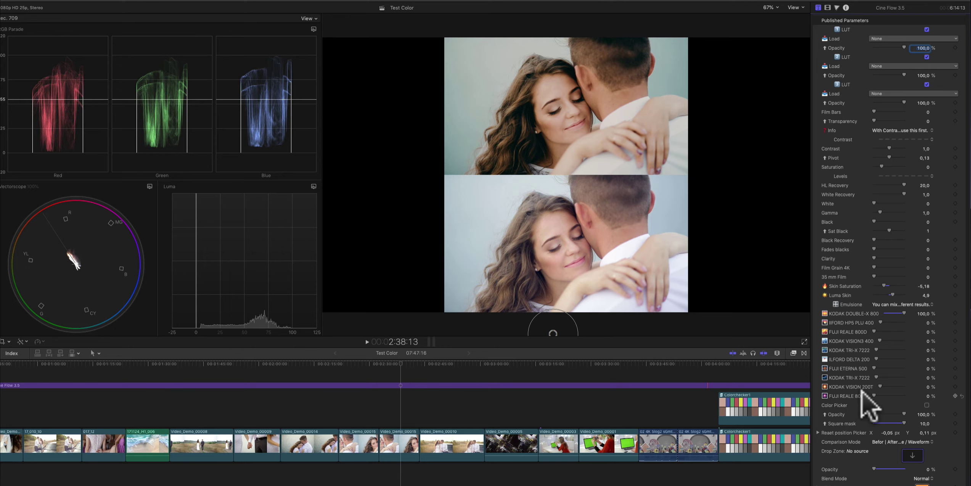
pyautogui.click(892, 442)
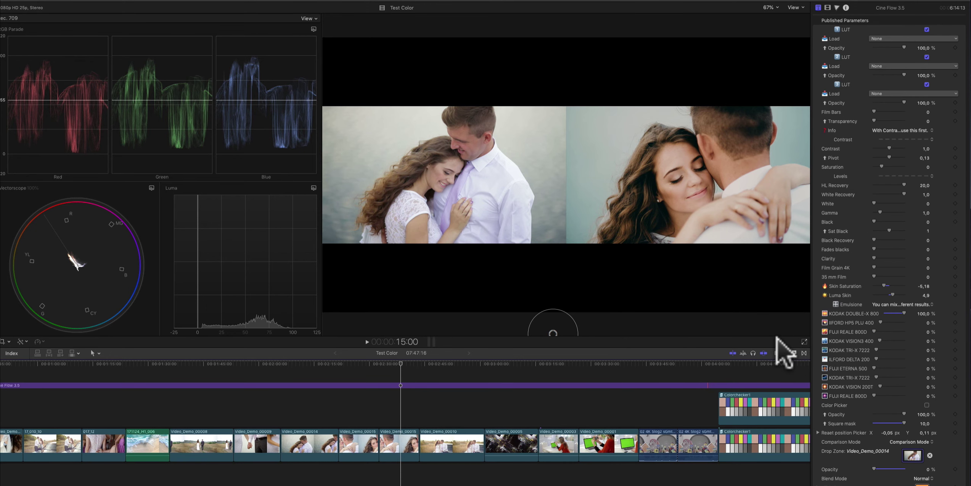
pyautogui.click(915, 442)
pyautogui.click(917, 449)
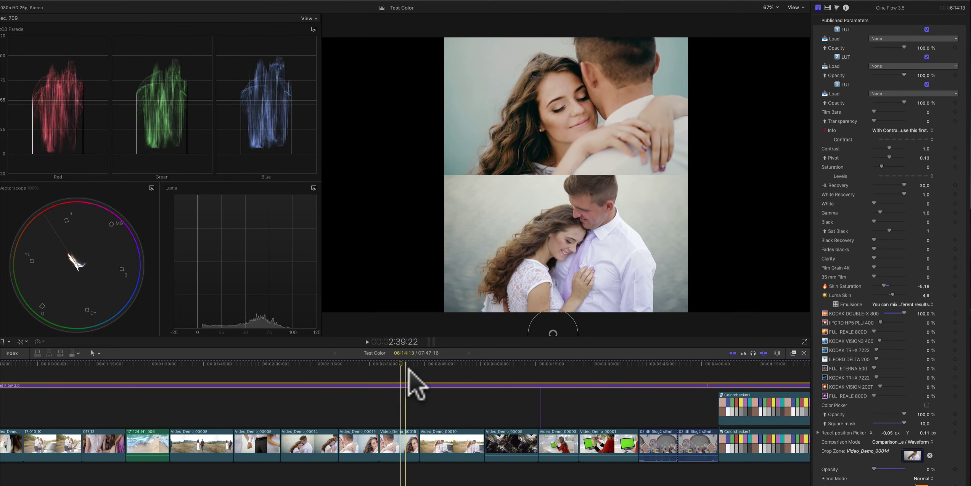
pyautogui.moveTo(901, 311); pyautogui.dragTo(895, 310)
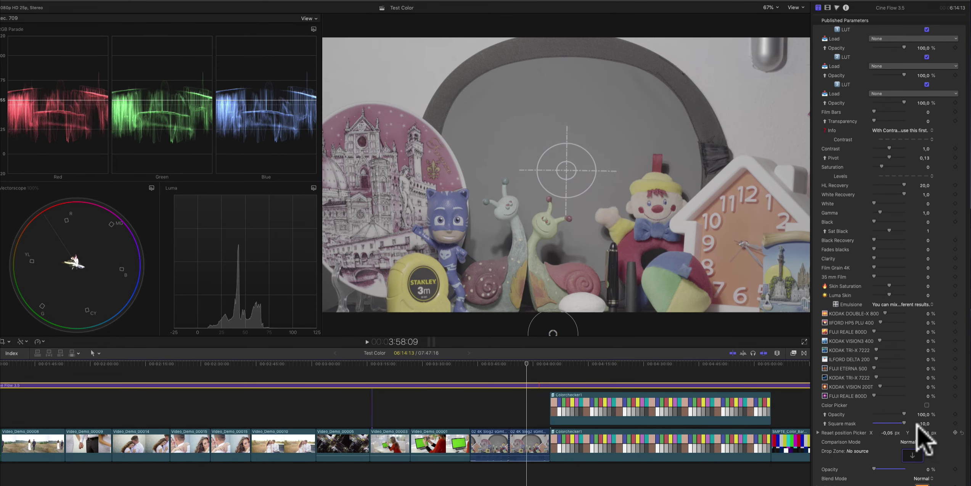
# Set clip-against-clip comparison with scope analysis, using the Slog2 clip as the source
pyautogui.click(918, 440)
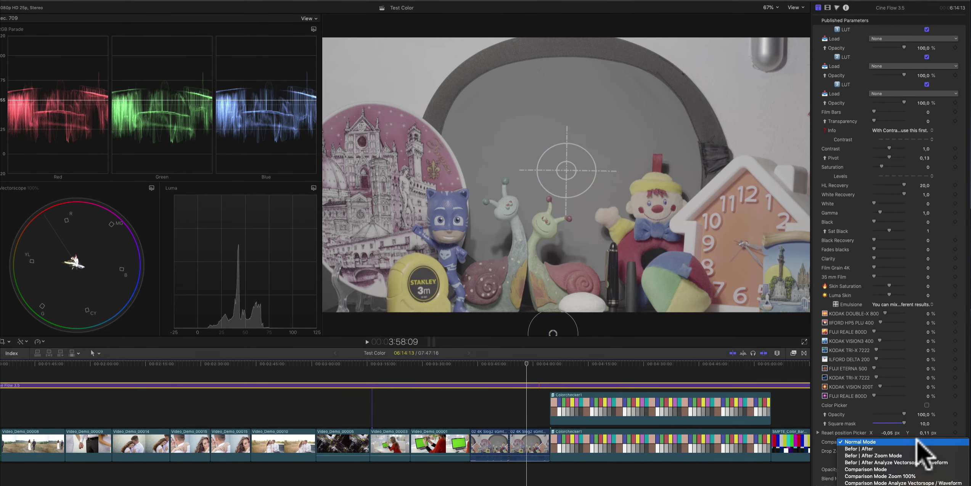
pyautogui.click(917, 482)
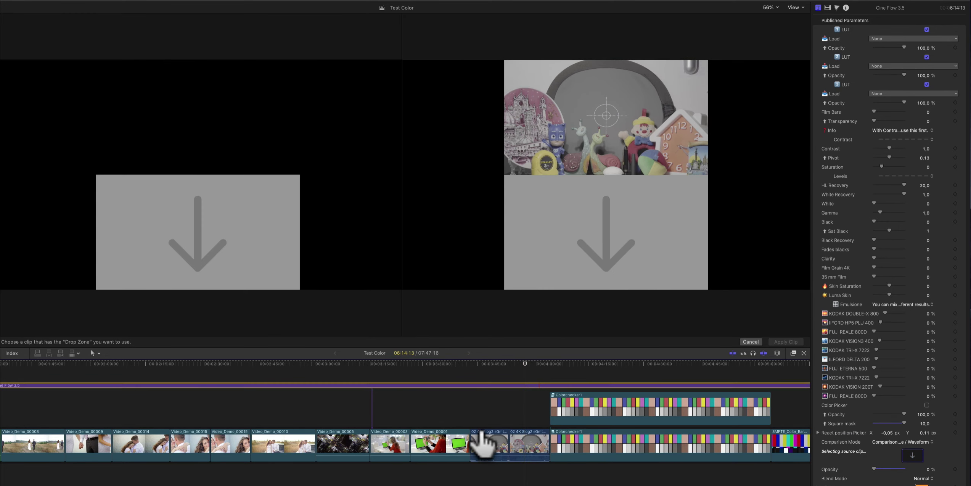
pyautogui.click(492, 449)
pyautogui.click(796, 341)
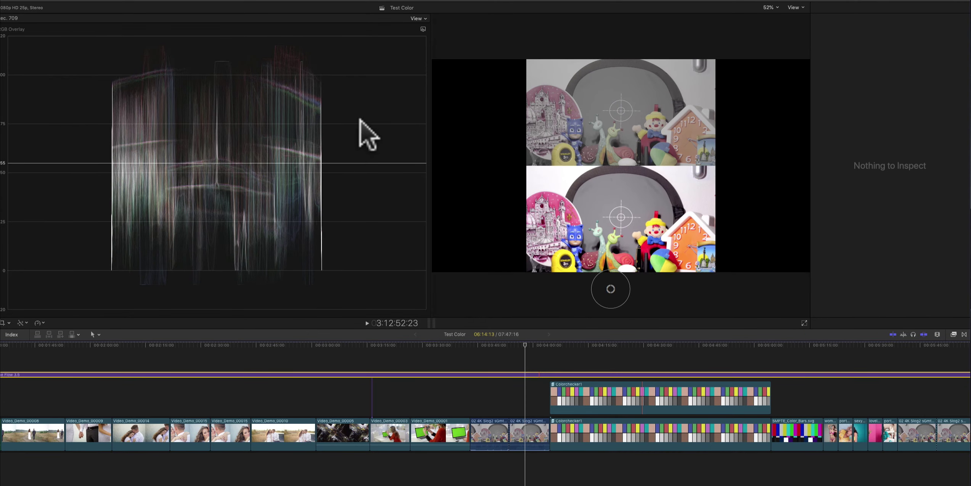
# Show the waveform as RGB Parade and open colour correction for the Slog2 clip
pyautogui.click(422, 29)
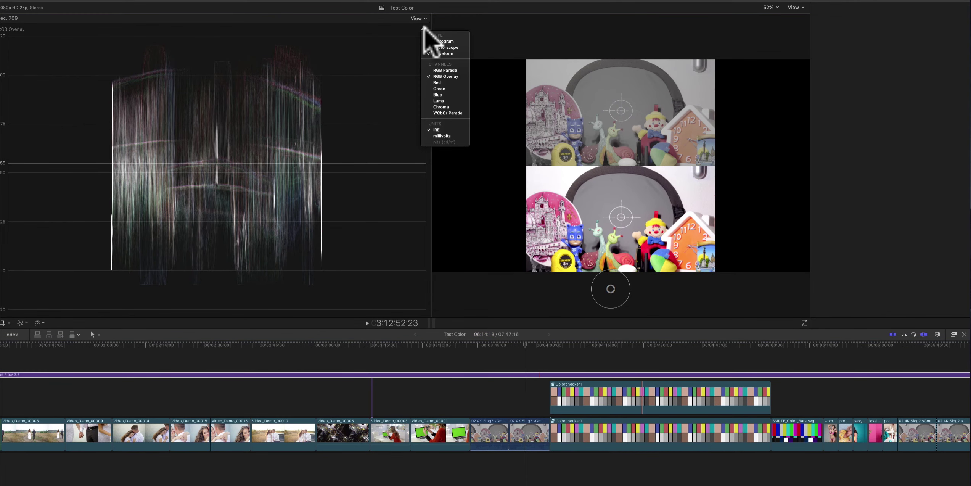
pyautogui.click(429, 71)
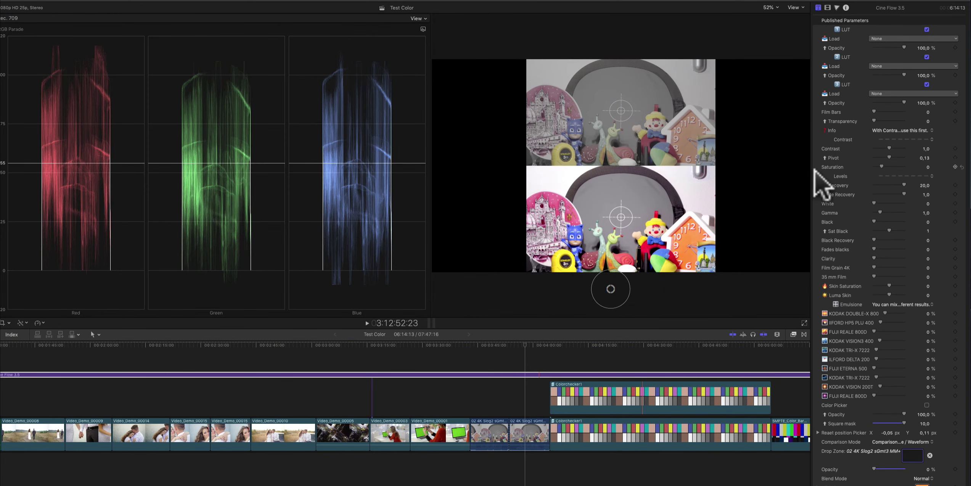
pyautogui.click(526, 427)
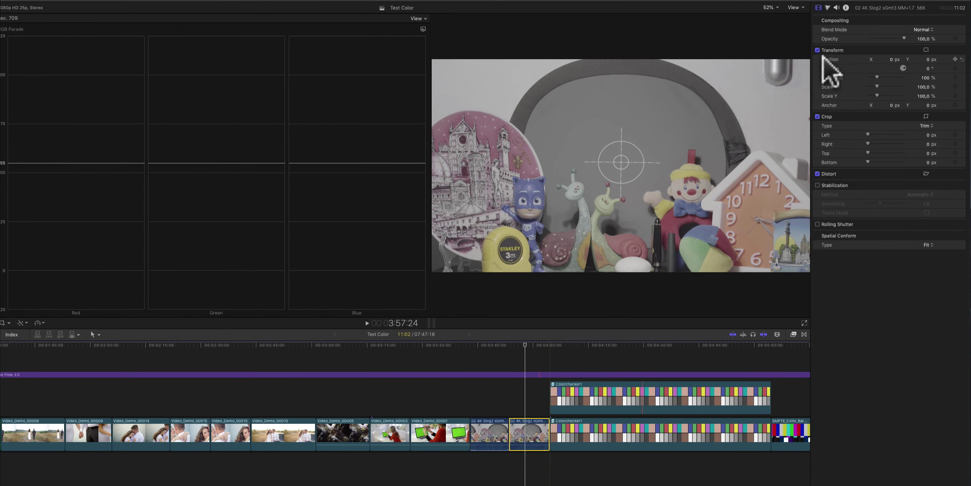
pyautogui.click(827, 8)
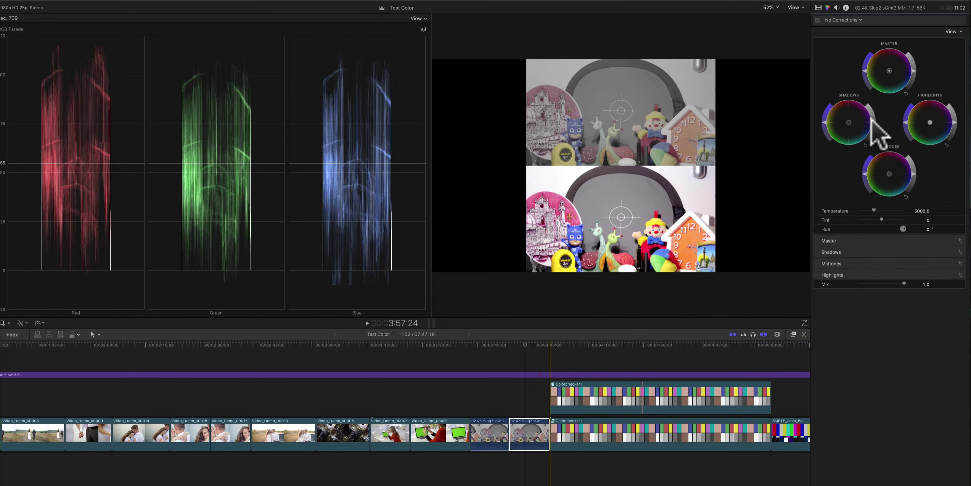
# Pull down the Slog2 clip's Shadows wheel, then reselect the Cine Flow 3.5 adjustment layer
pyautogui.moveTo(870, 118); pyautogui.dragTo(870, 134)
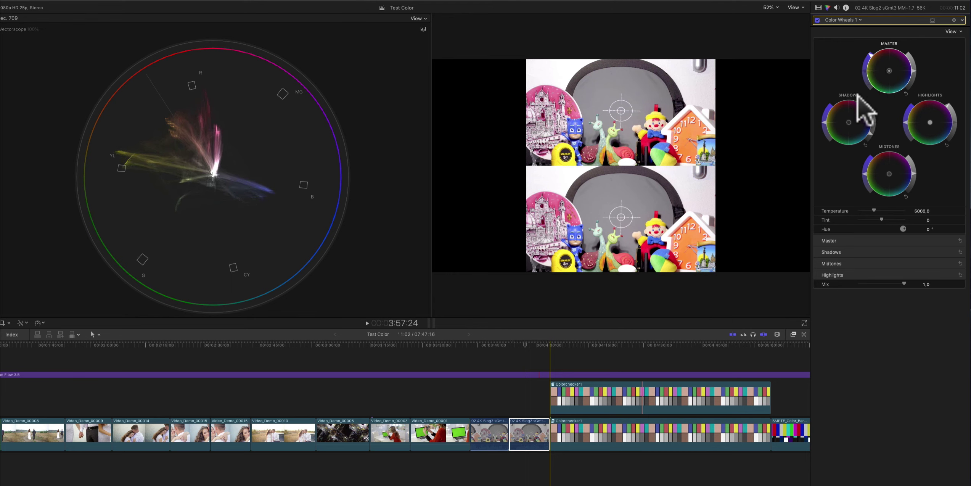
pyautogui.click(525, 375)
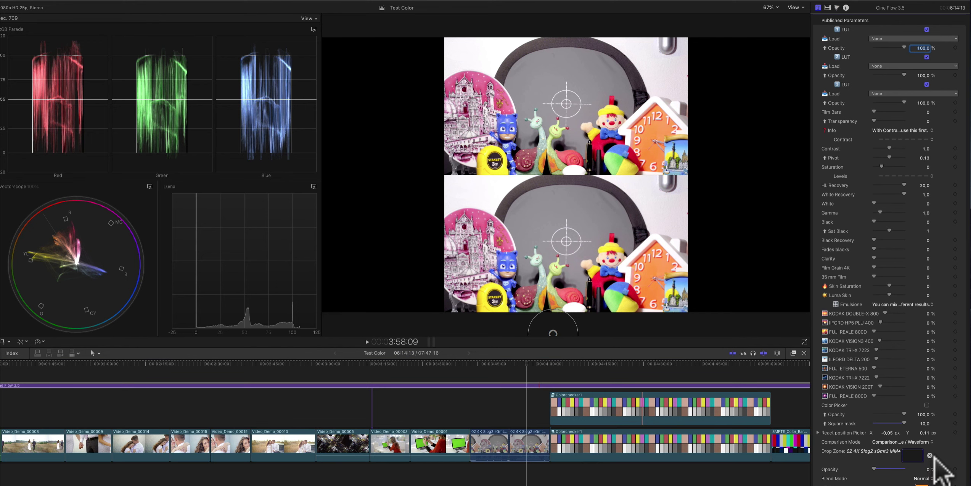
# Set Comparison Mode to Normal, mix in IFORD HP5 and FUJI REALE 800D, then add and ease back KODAK VISION 200T
pyautogui.click(923, 441)
pyautogui.click(877, 398)
pyautogui.moveTo(874, 322)
pyautogui.mouseDown()
pyautogui.moveTo(905, 323)
pyautogui.moveTo(890, 323)
pyautogui.mouseUp()
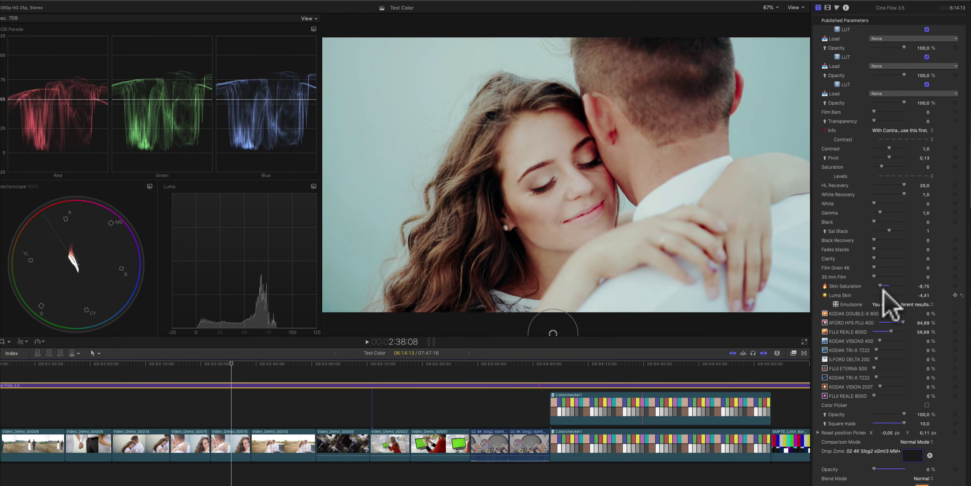
pyautogui.moveTo(880, 387)
pyautogui.mouseDown()
pyautogui.moveTo(905, 386)
pyautogui.moveTo(890, 384)
pyautogui.mouseUp()
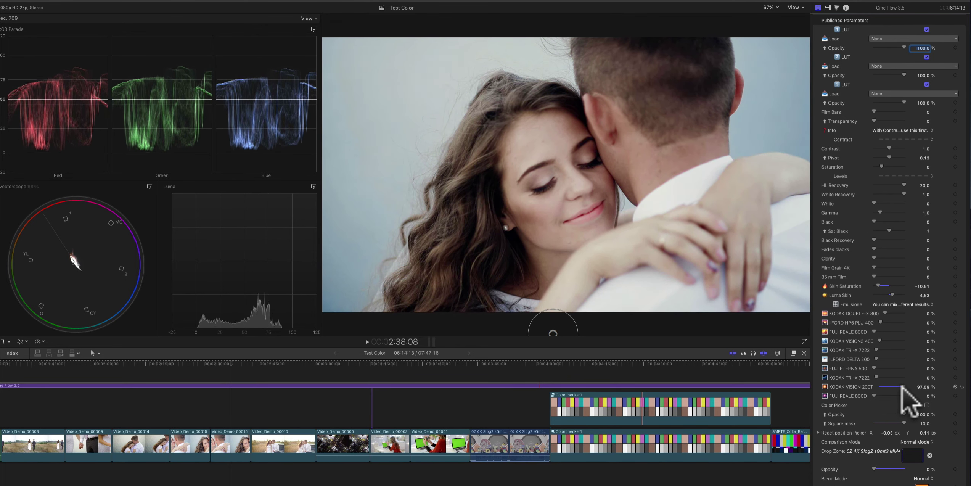
pyautogui.moveTo(891, 386); pyautogui.dragTo(875, 380)
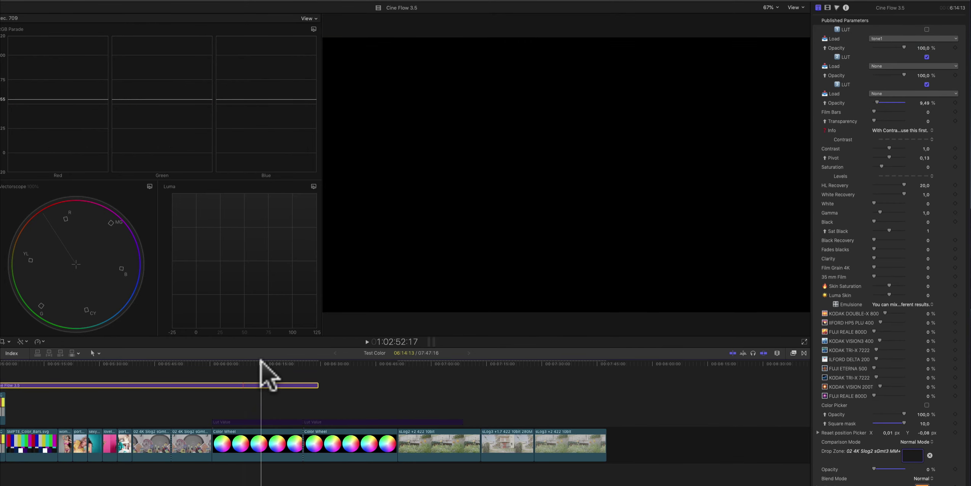
# Move the playhead onto the Color Wheel clip so its test frame appears at 6:13:18
pyautogui.click(261, 363)
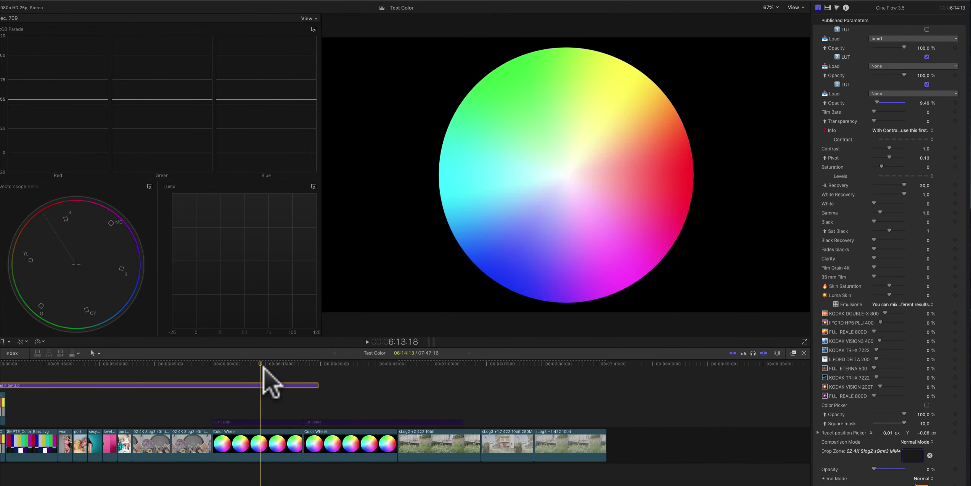